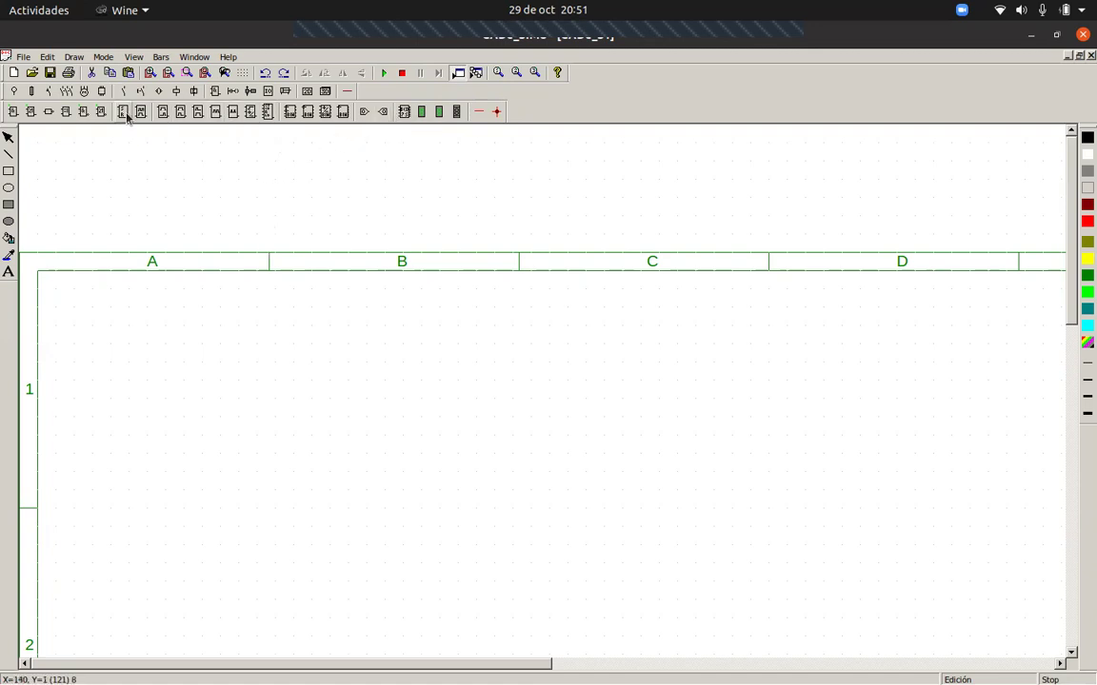
- Place a two-input AND gate in row 1, between columns B and C, and shift it slightly down
left_click(13, 112)
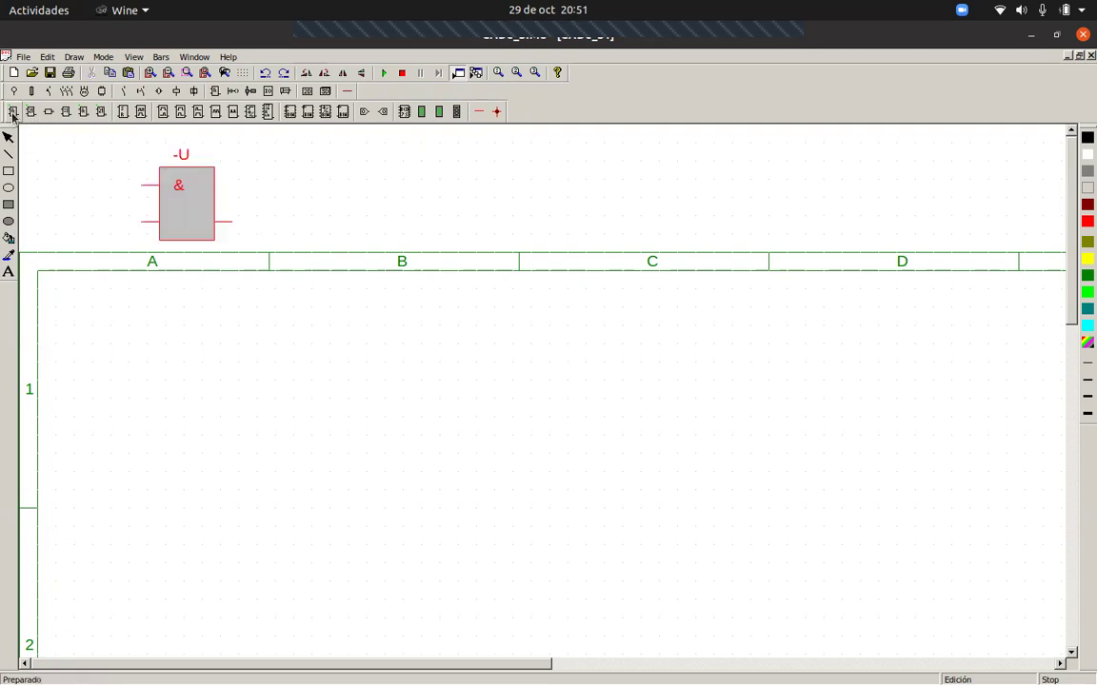
left_click(457, 400)
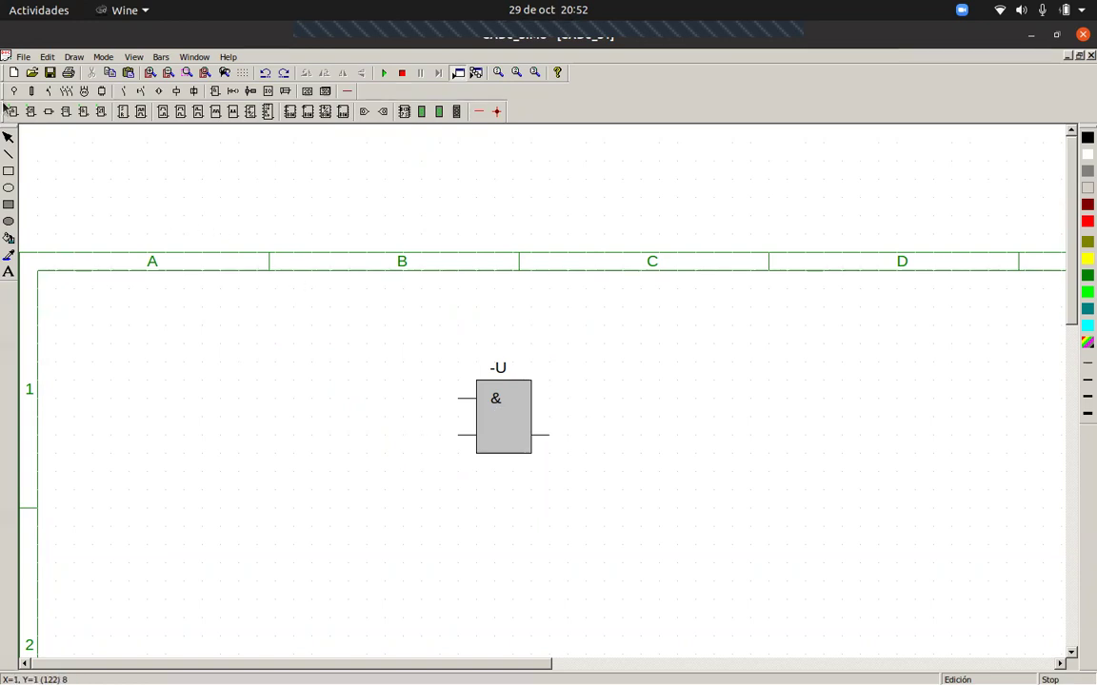
left_click(510, 434)
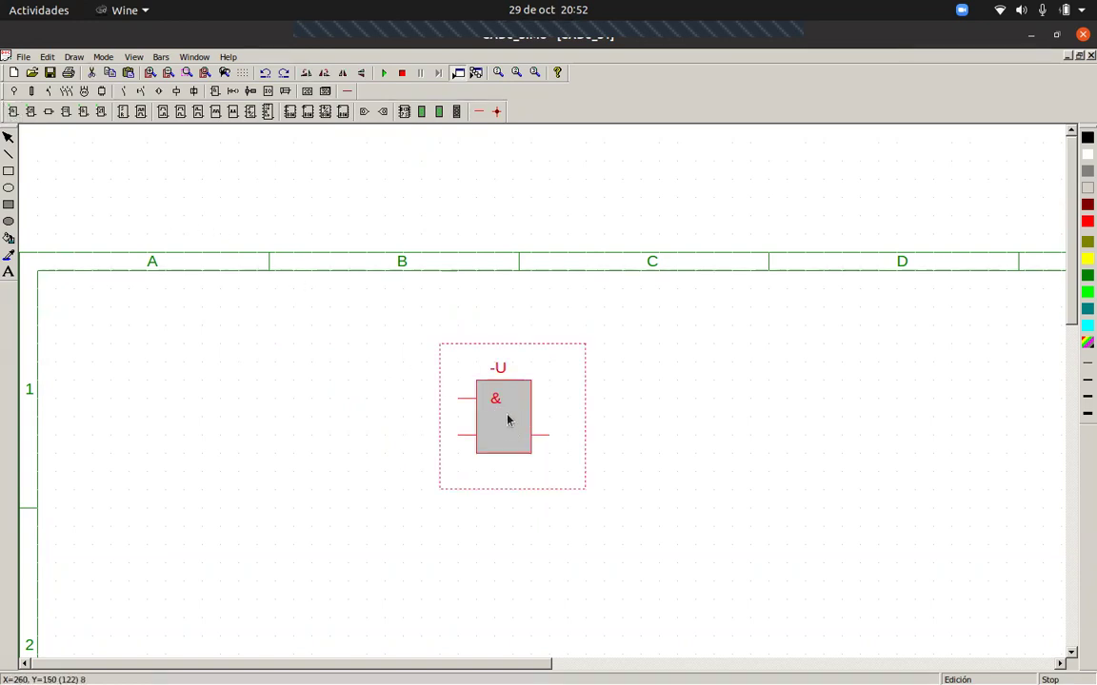
left_click_drag(507, 420, 502, 436)
- Name the AND gate NAND
double_click(507, 472)
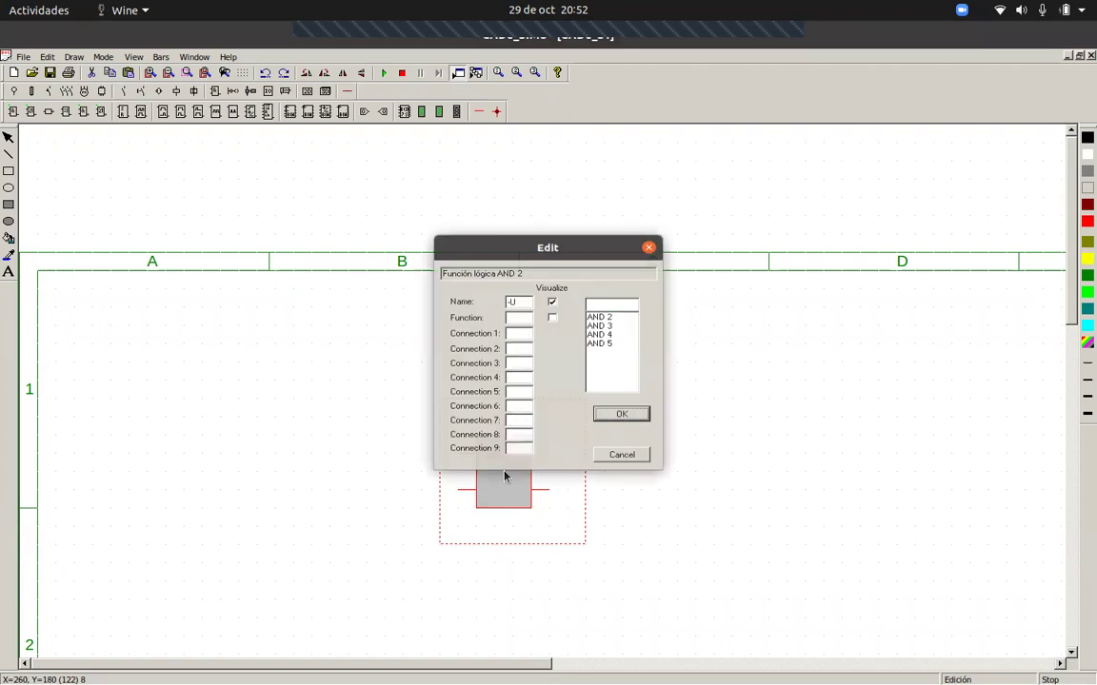
double_click(518, 299)
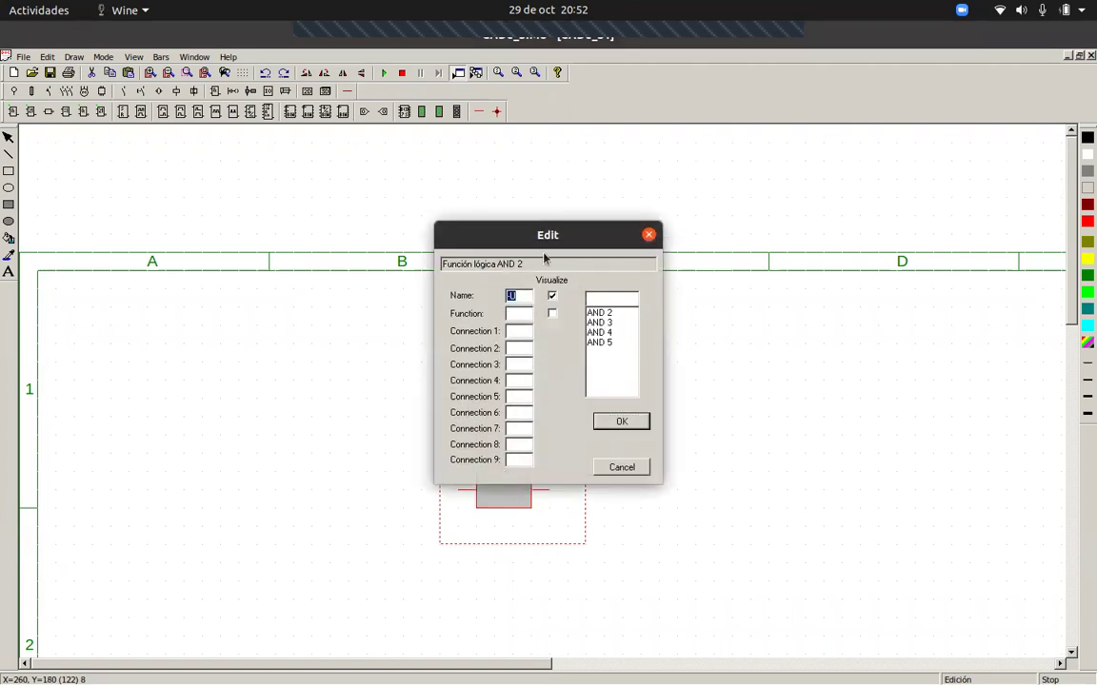
key("Return")
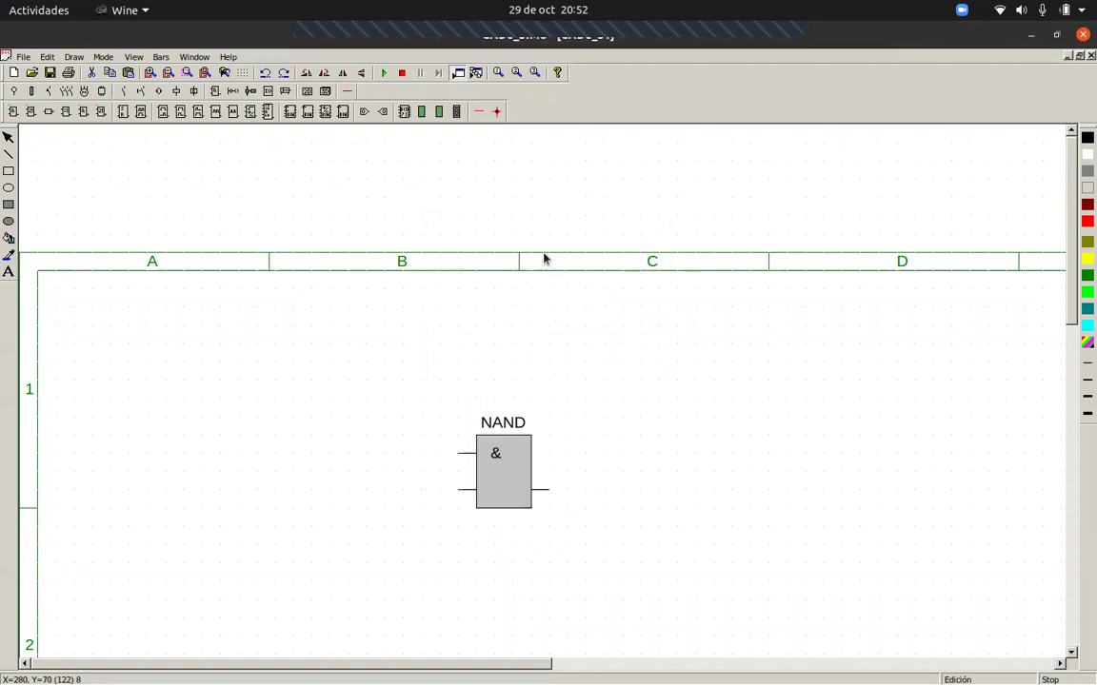
- Rename the two-input AND gate as AND1
double_click(492, 449)
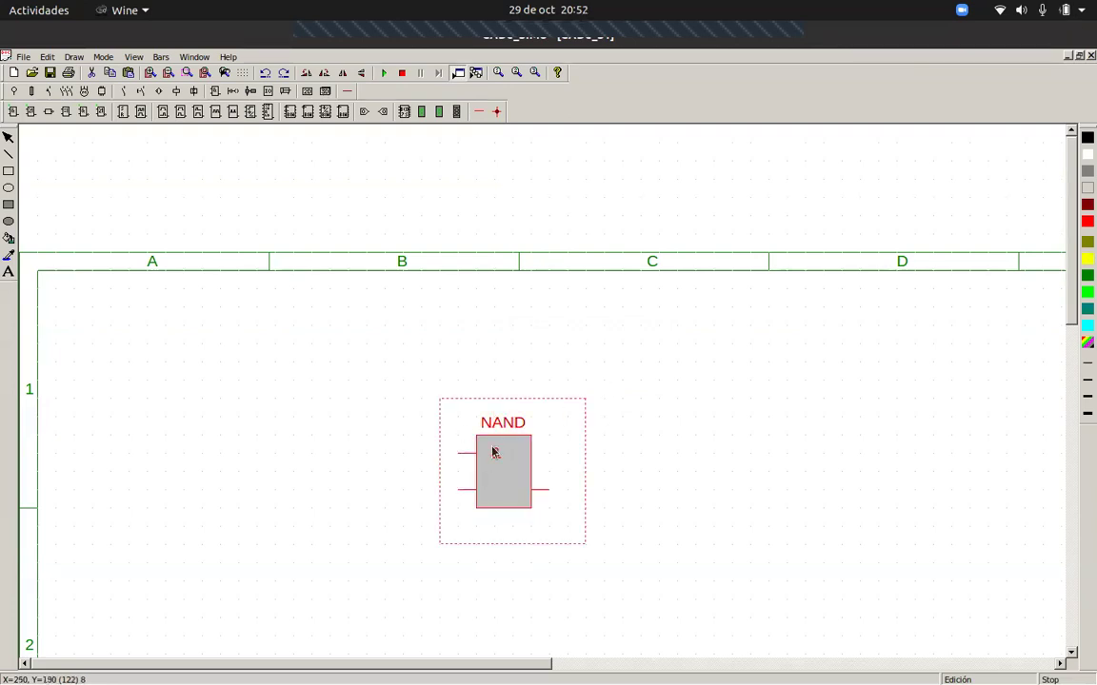
double_click(530, 299)
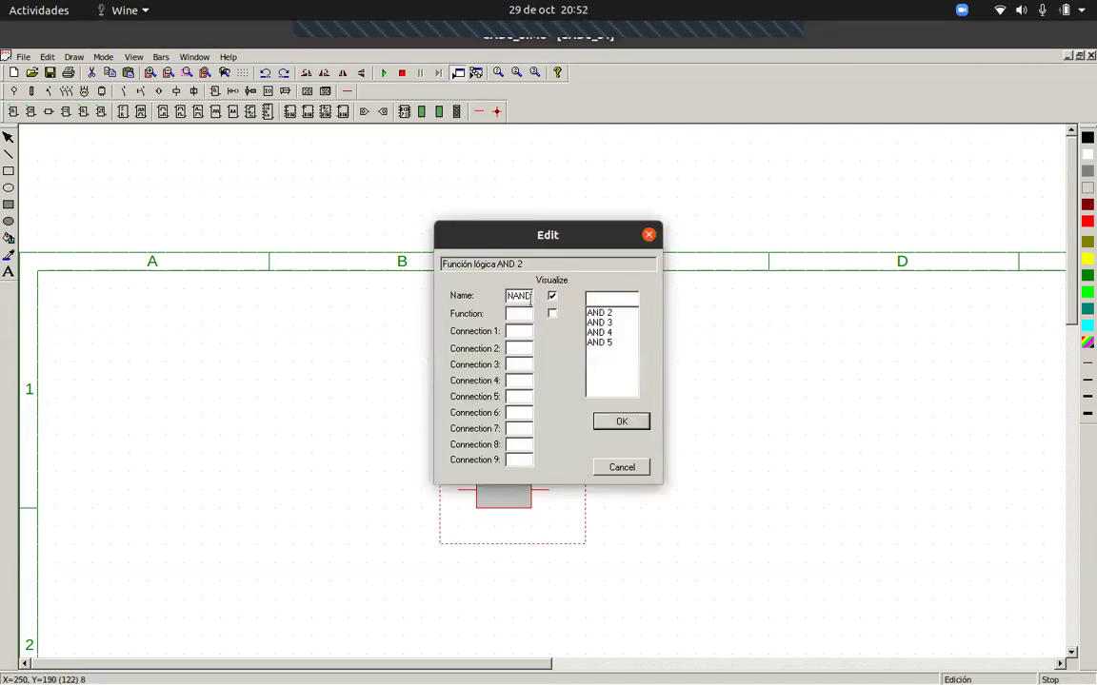
type("AND")
key("Return")
left_click(514, 463)
left_click(682, 403)
double_click(524, 456)
type("1")
left_click(624, 422)
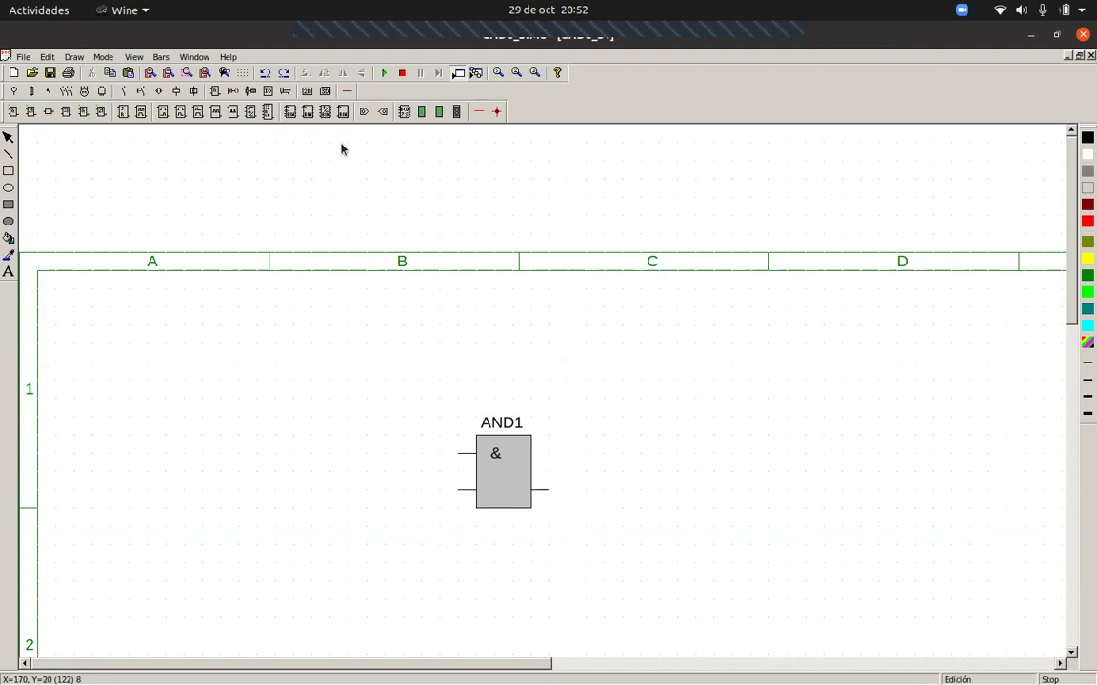
- Place a logic input terminal beside each input of the AND1 gate and an output terminal beside its output
left_click(367, 113)
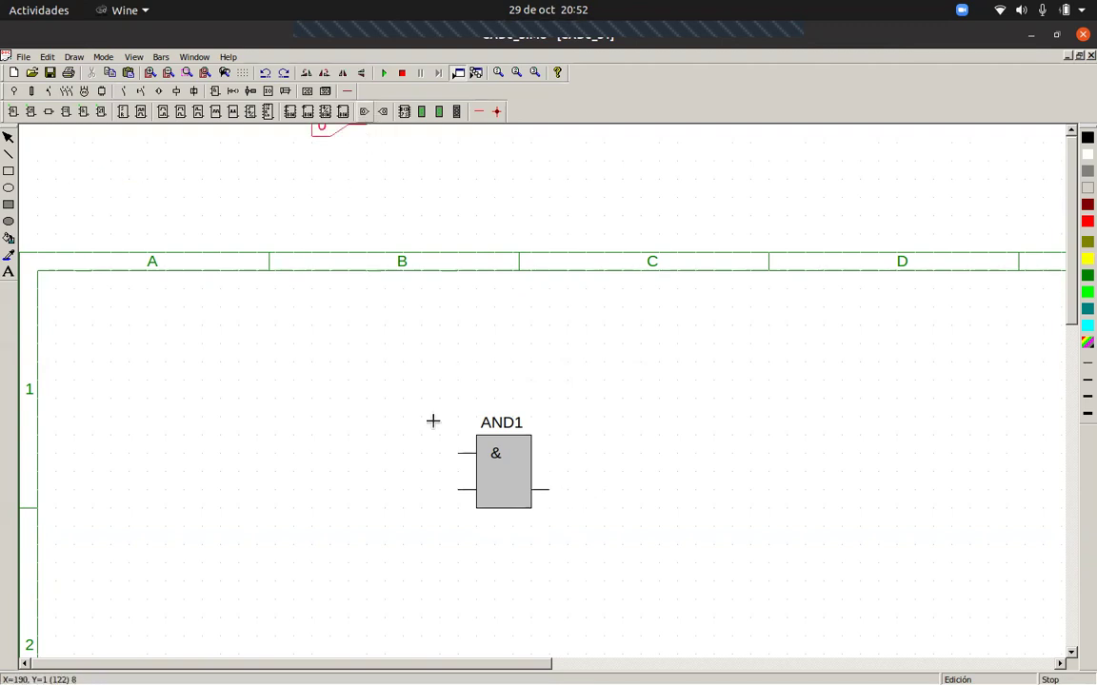
left_click(451, 457)
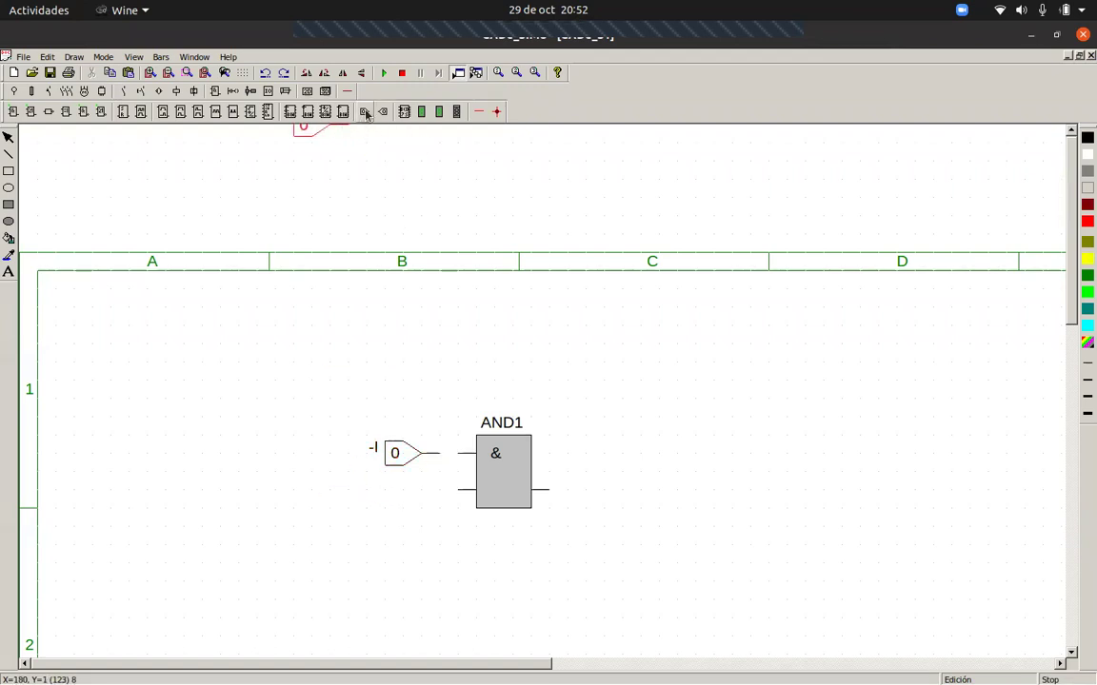
left_click(440, 504)
left_click(382, 112)
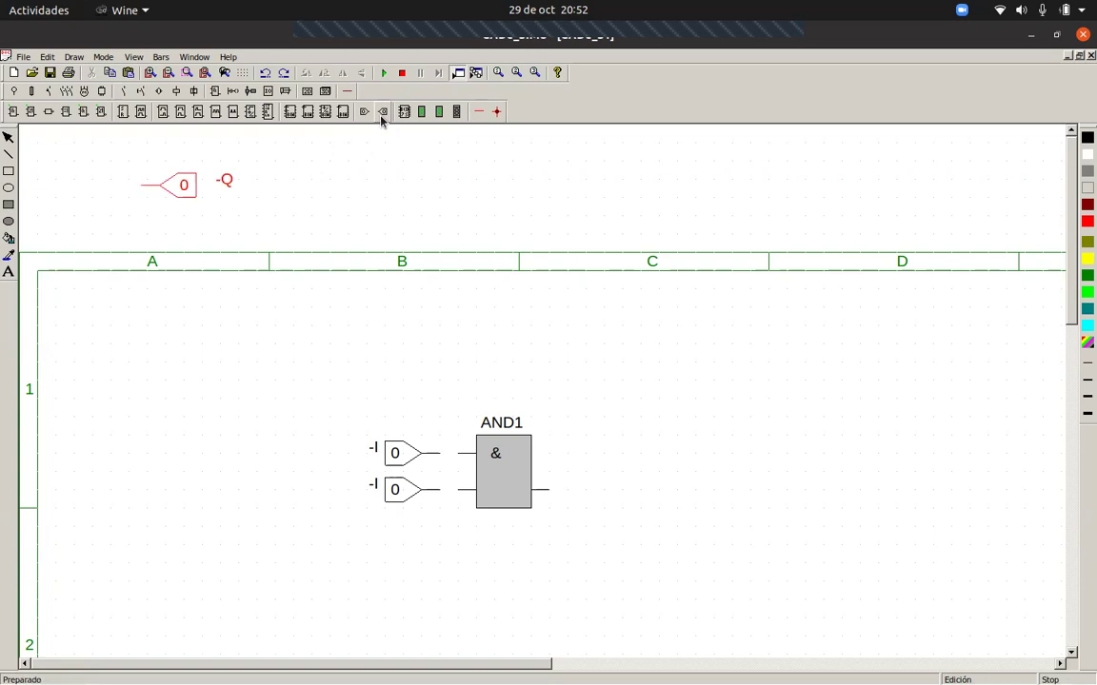
left_click(581, 496)
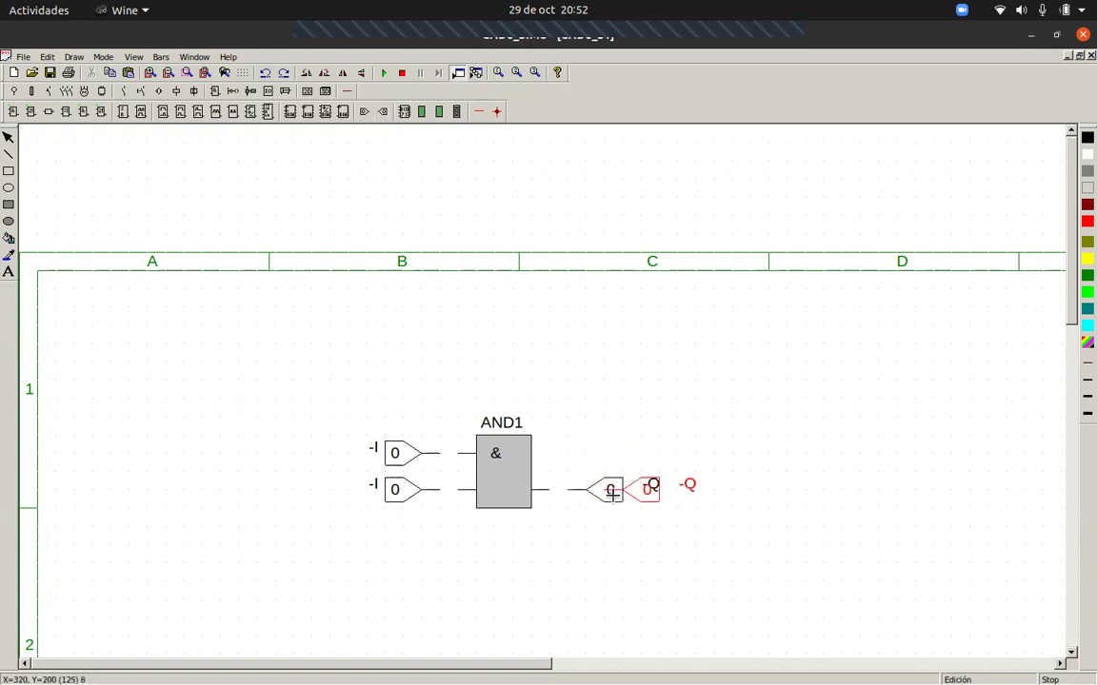
- Wire both input terminals and the output terminal to the AND1 gate, and briefly run and stop the simulation
left_click(496, 111)
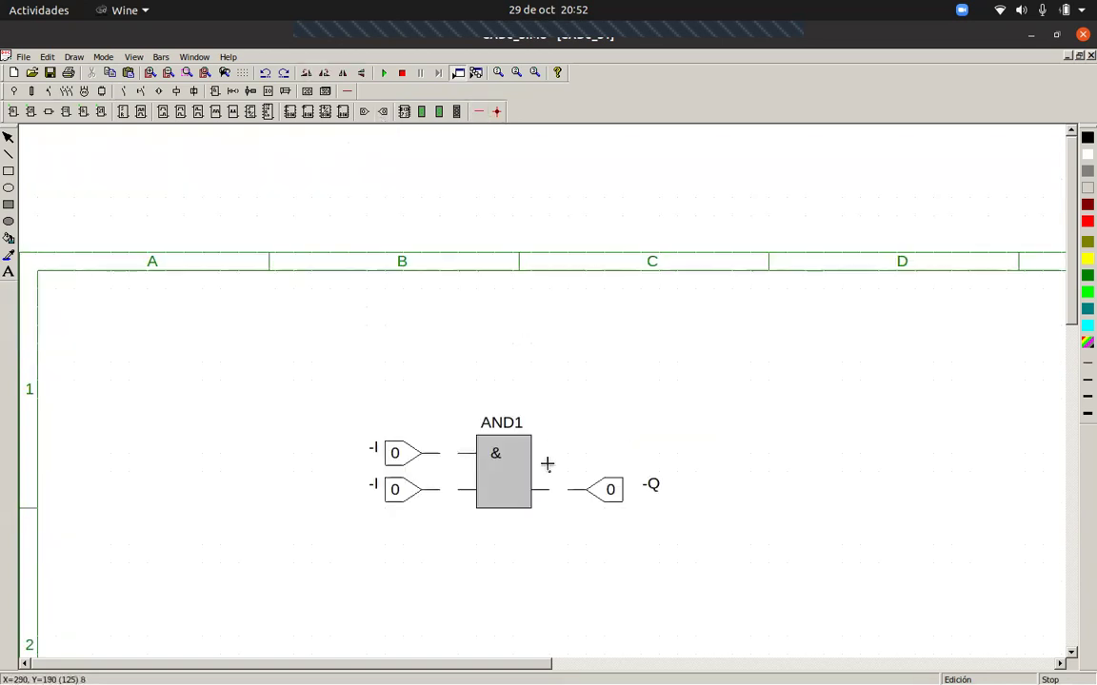
left_click(478, 112)
left_click_drag(535, 489, 587, 490)
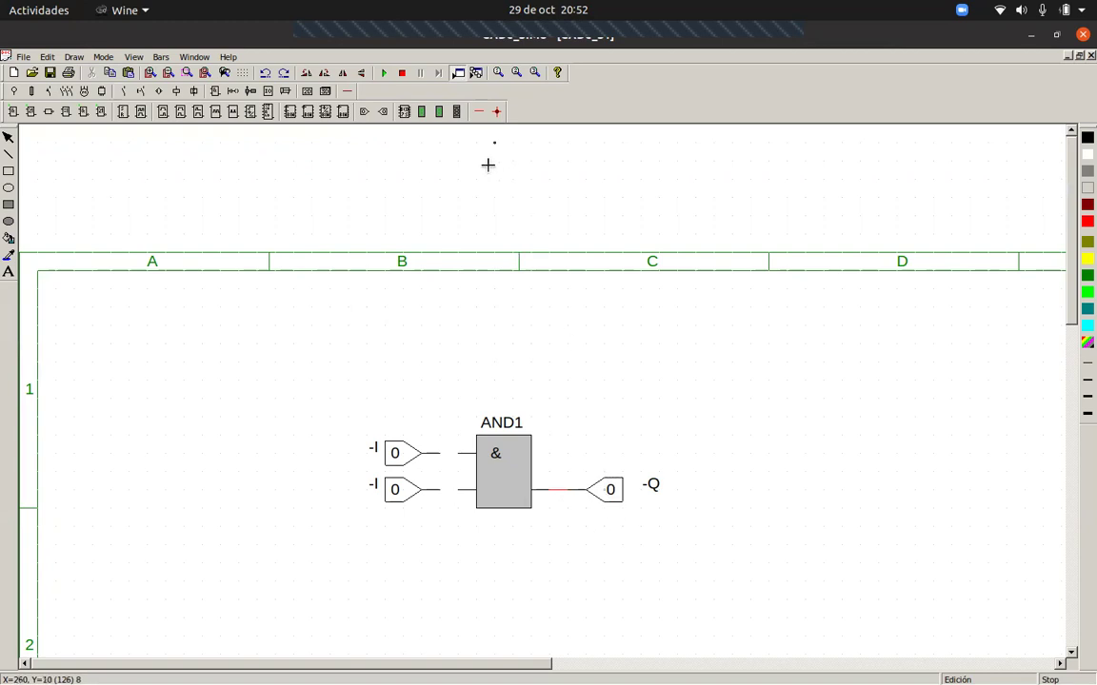
left_click_drag(424, 453, 473, 454)
left_click_drag(467, 496, 473, 490)
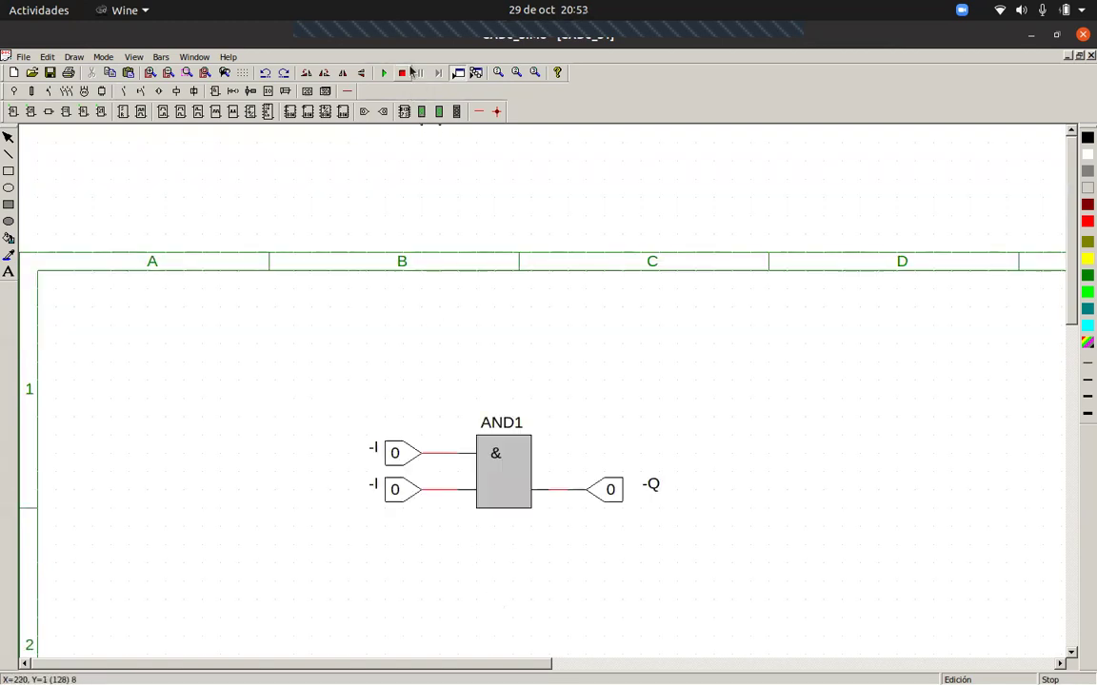
left_click(384, 73)
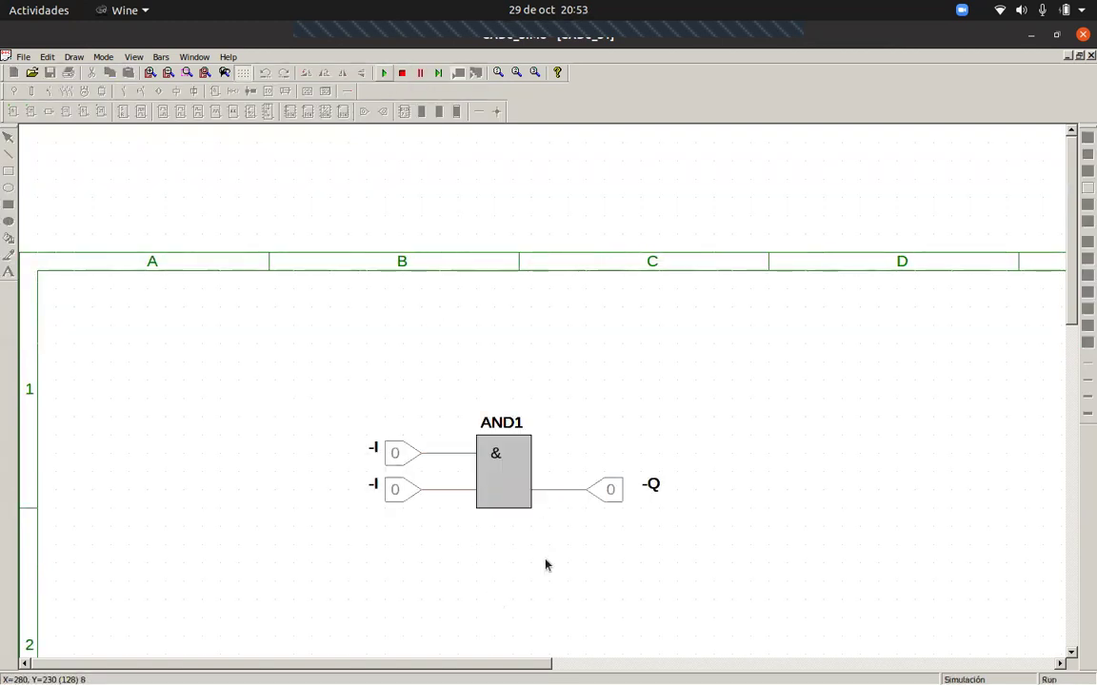
left_click(402, 74)
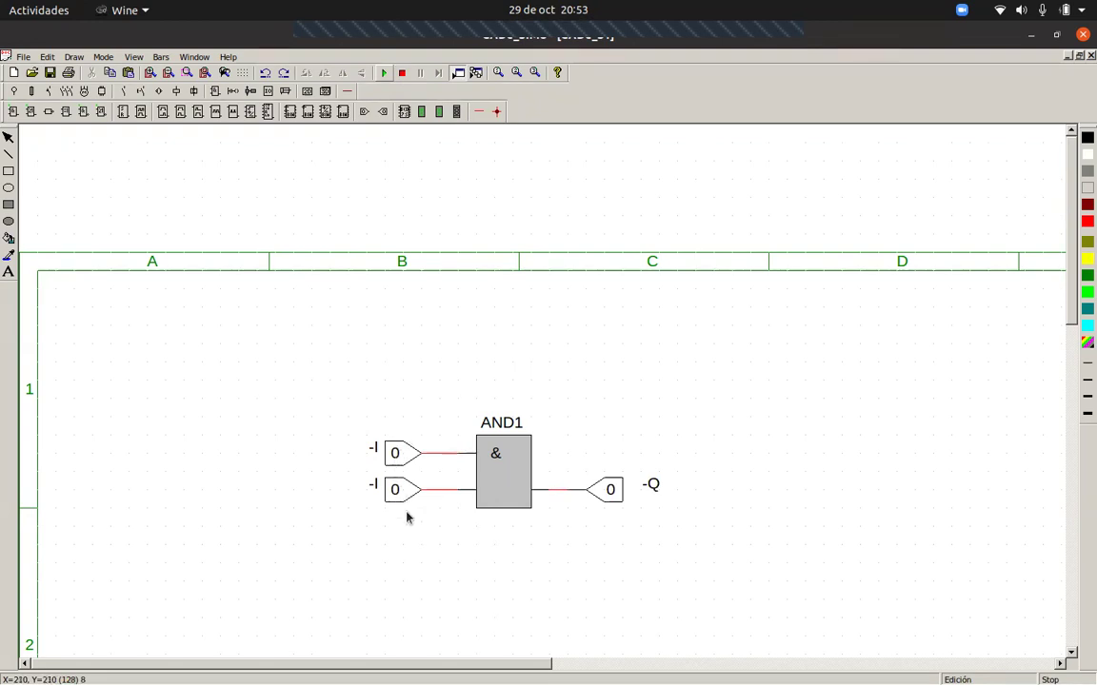
- Name the upper input terminal A and the lower input terminal B
double_click(404, 450)
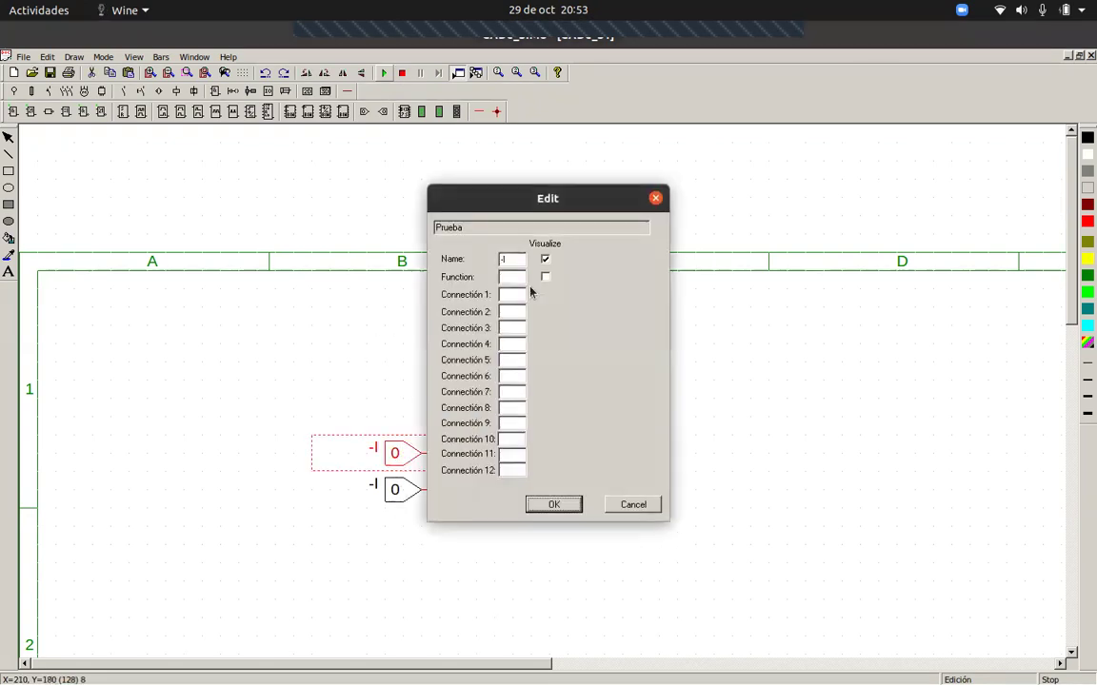
type("A")
left_click(567, 509)
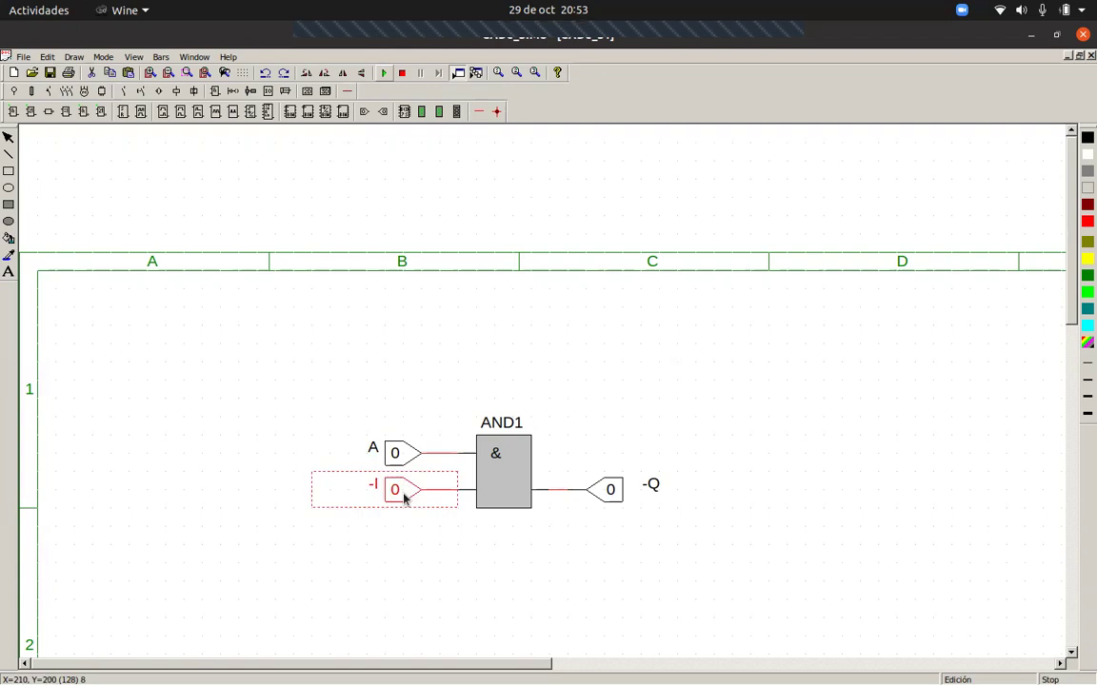
double_click(403, 495)
type("B")
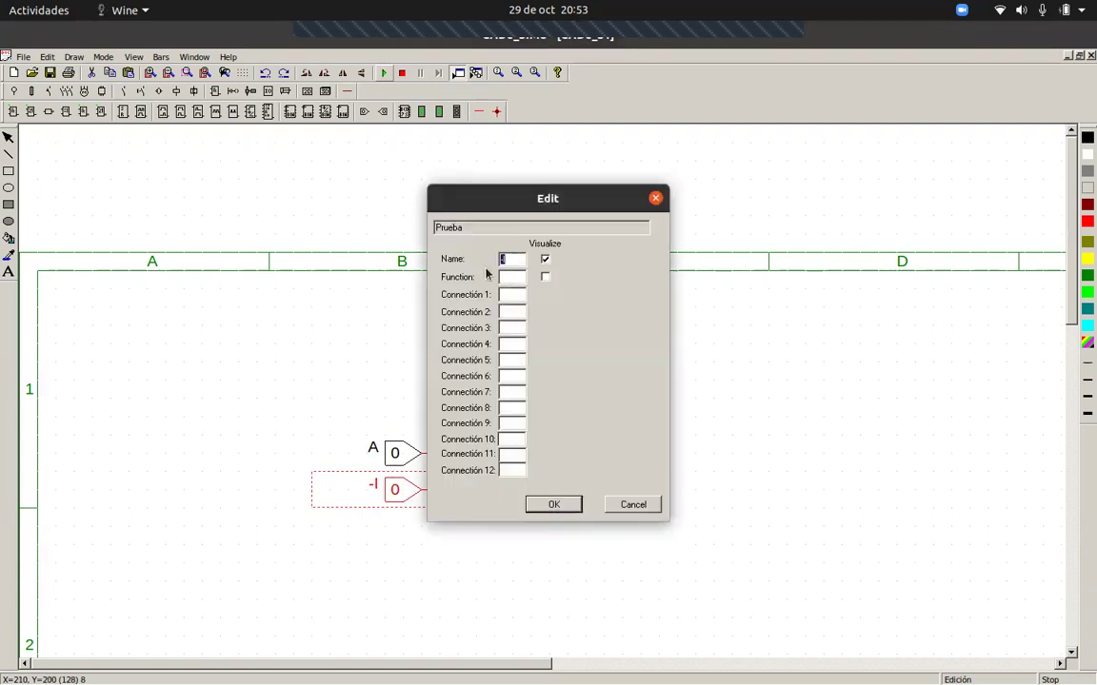
left_click(569, 506)
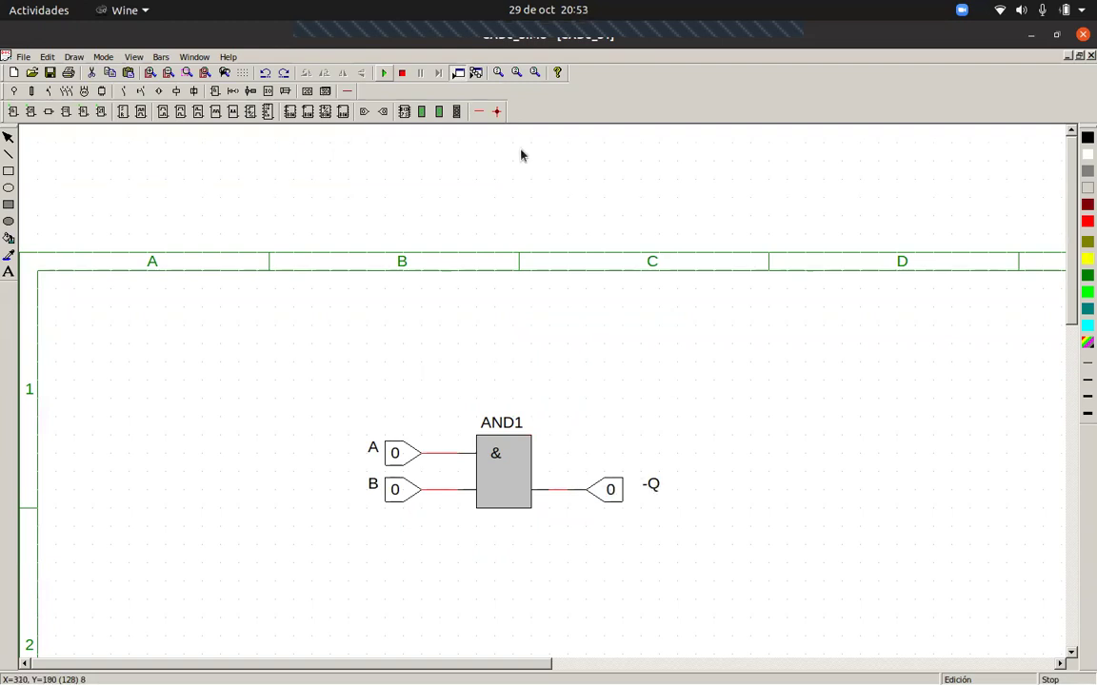
- Name the output terminal of the AND1 gate S
left_click(613, 489)
double_click(610, 501)
left_click_drag(526, 259, 498, 259)
type("S")
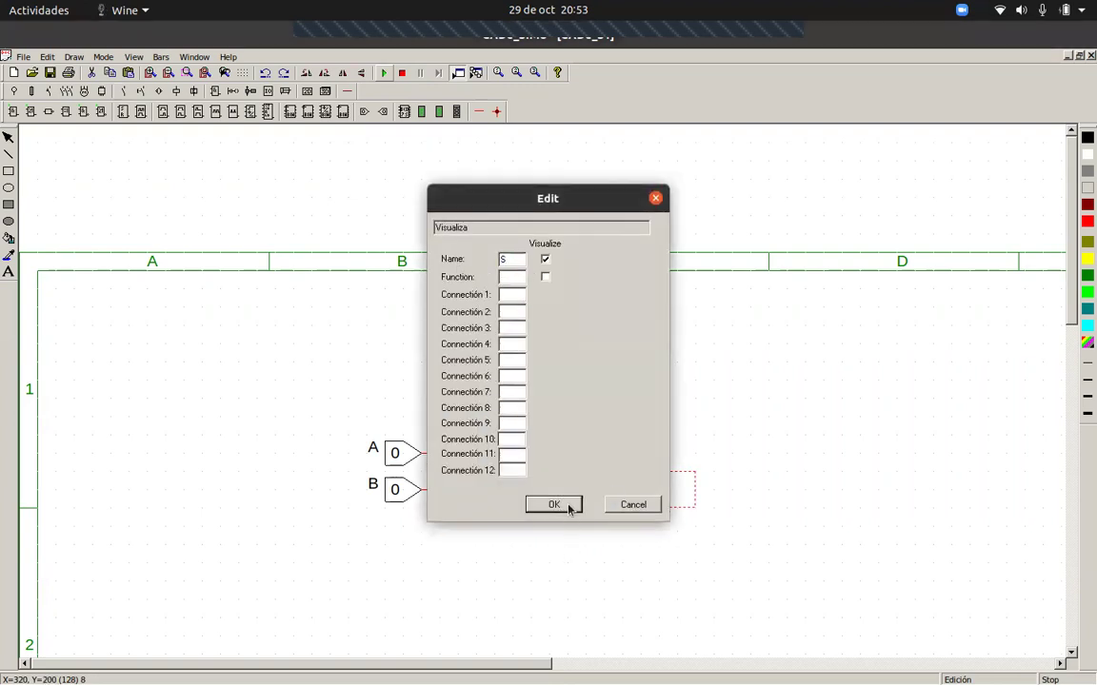
left_click(570, 507)
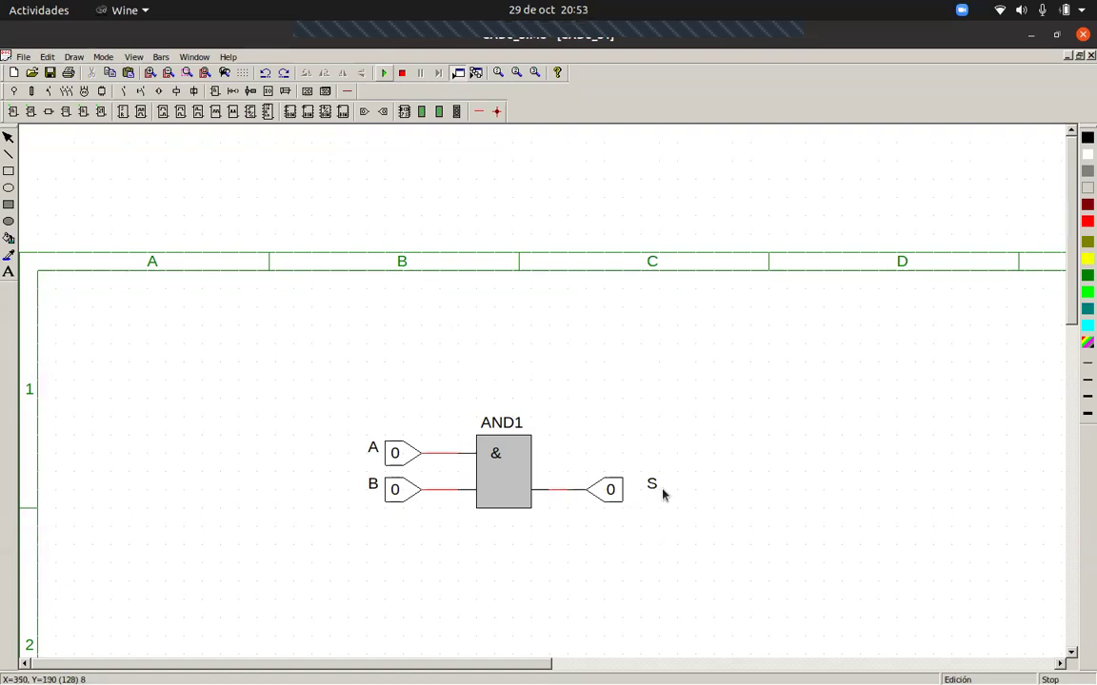
- Add the text S=A.B directly below the AND1 gate
left_click(9, 271)
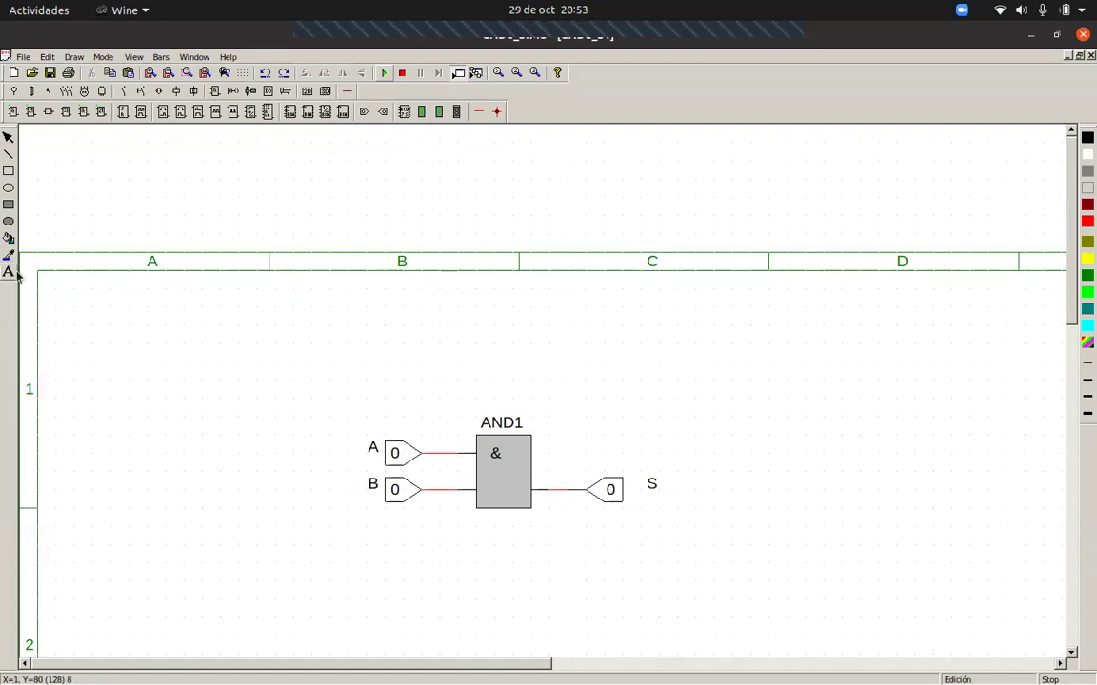
left_click(738, 496)
type("S=A.B")
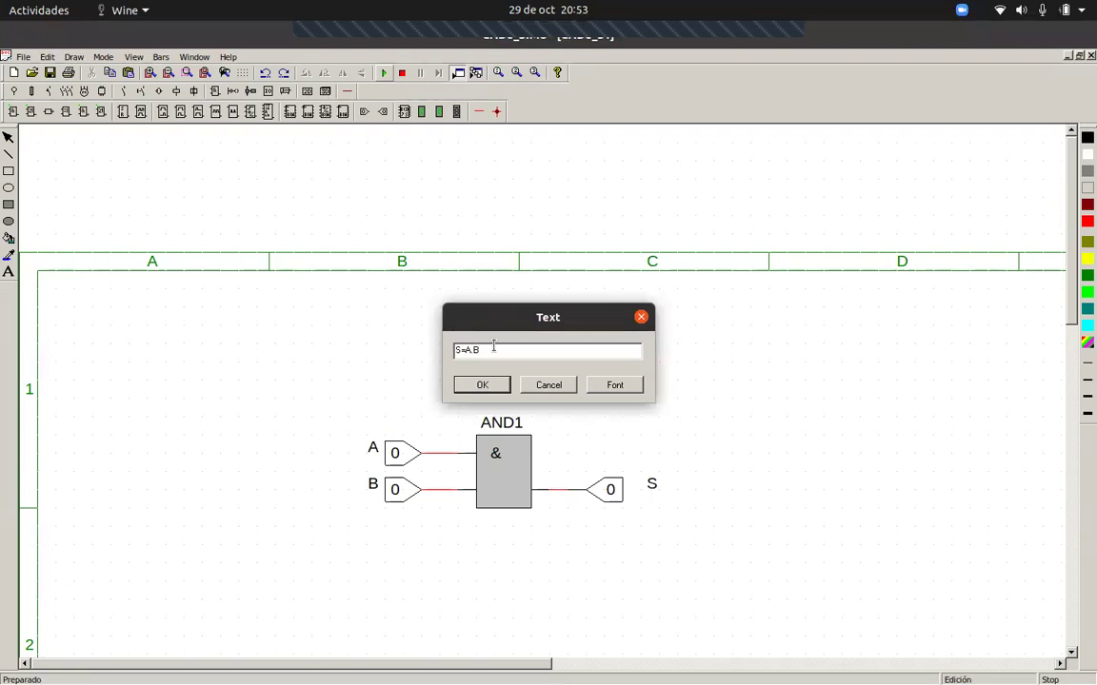
left_click(479, 385)
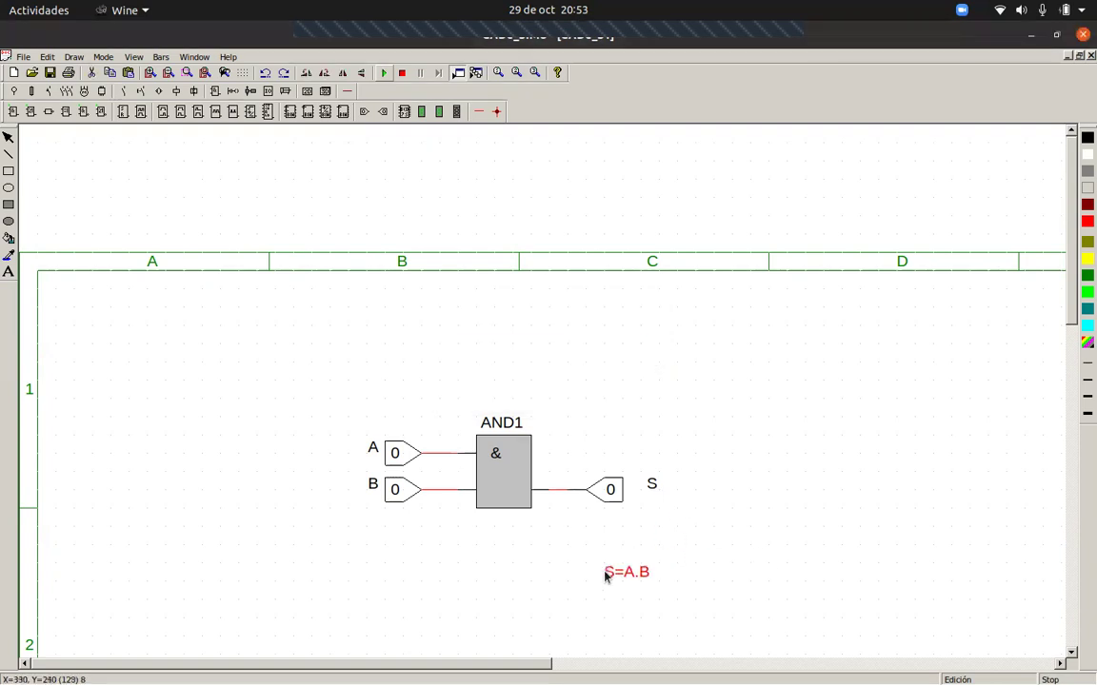
left_click(458, 535)
left_click(507, 527)
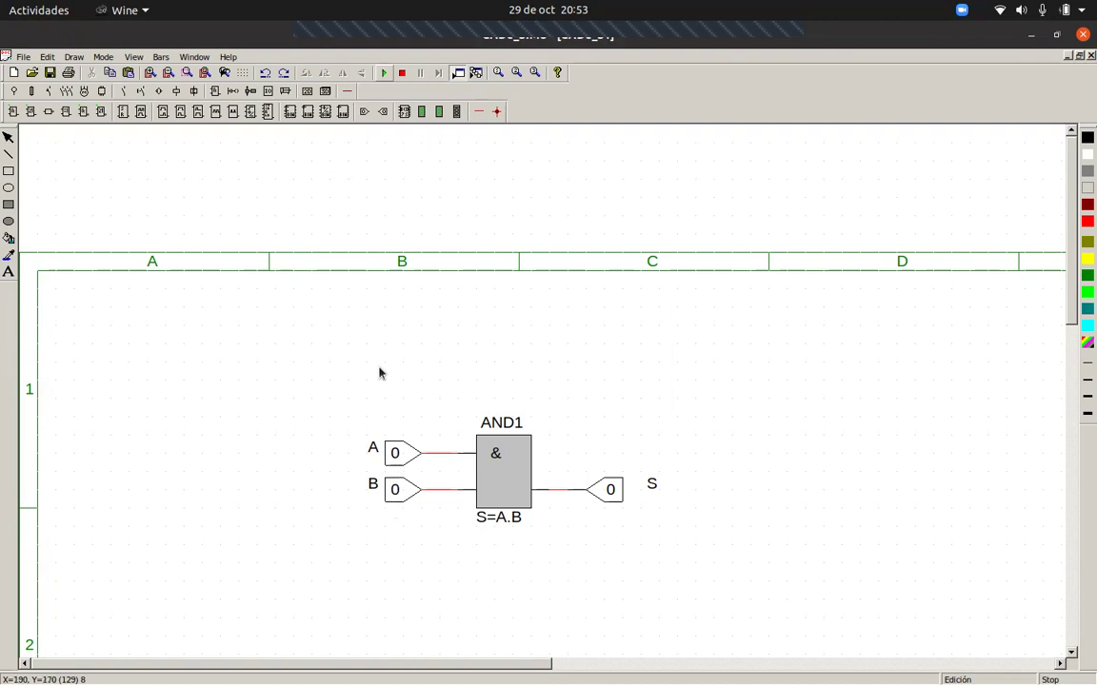
- Simulate the AND circuit, switching input A on, off and on again and input B on to check output S, and stop the simulation
left_click(383, 73)
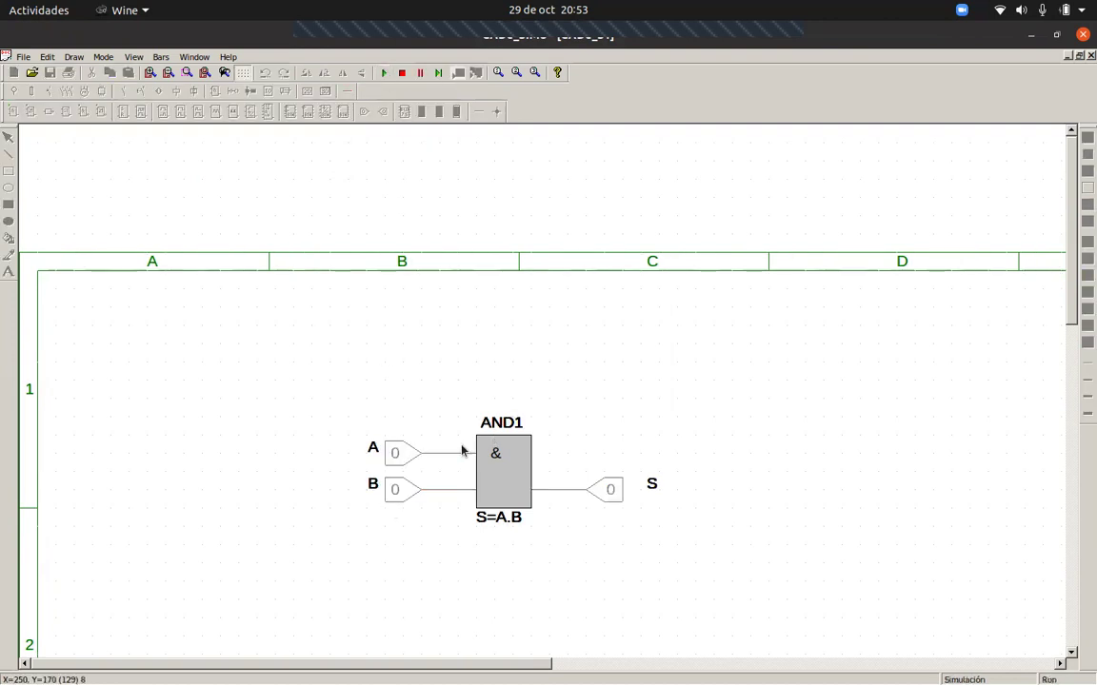
left_click(400, 459)
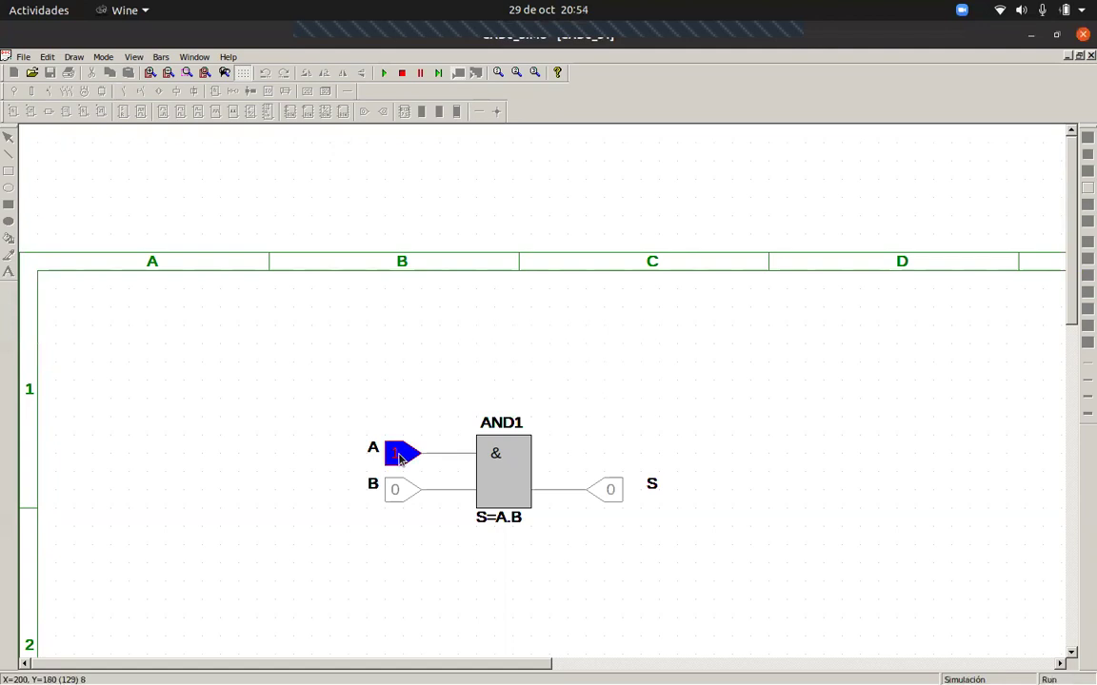
left_click(400, 459)
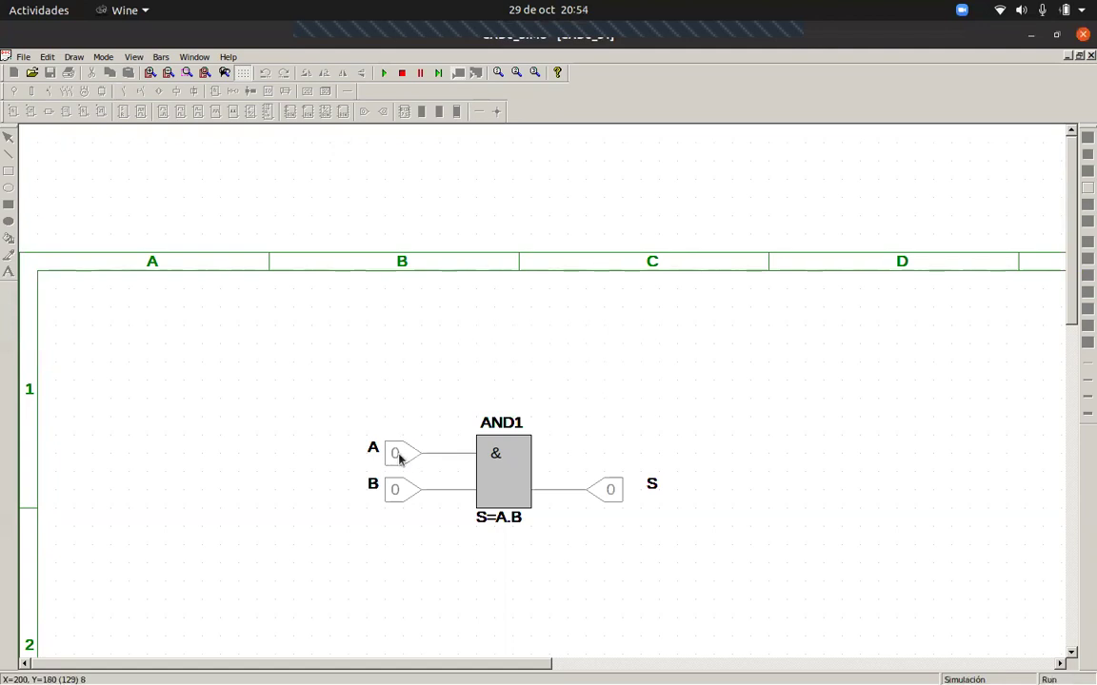
left_click(400, 458)
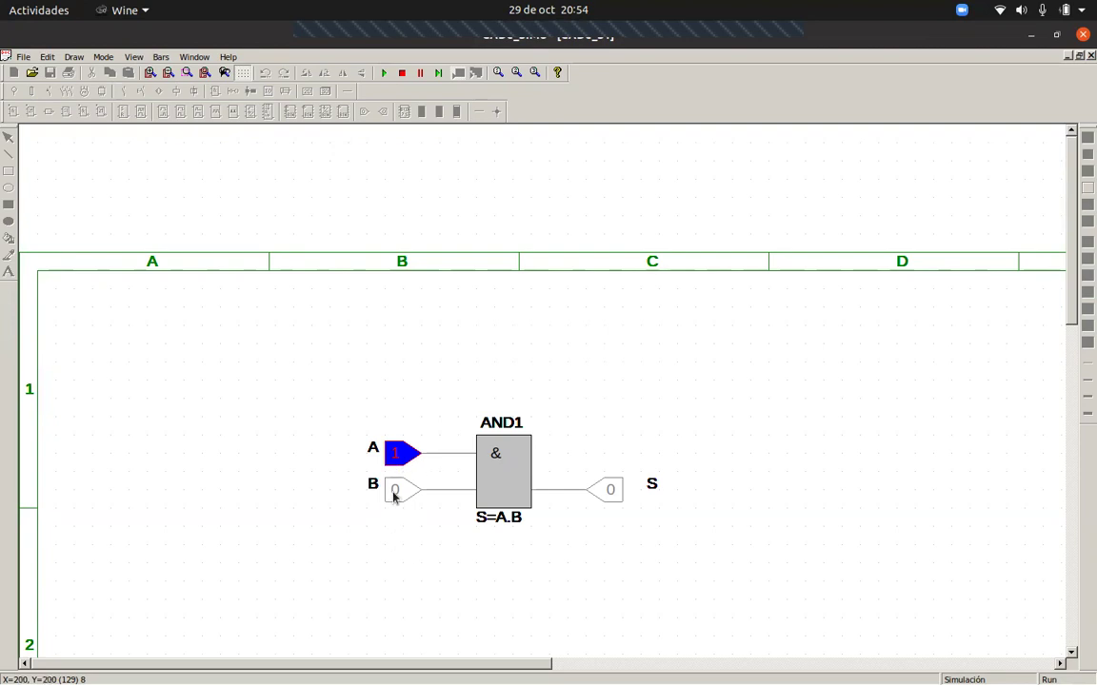
left_click(394, 493)
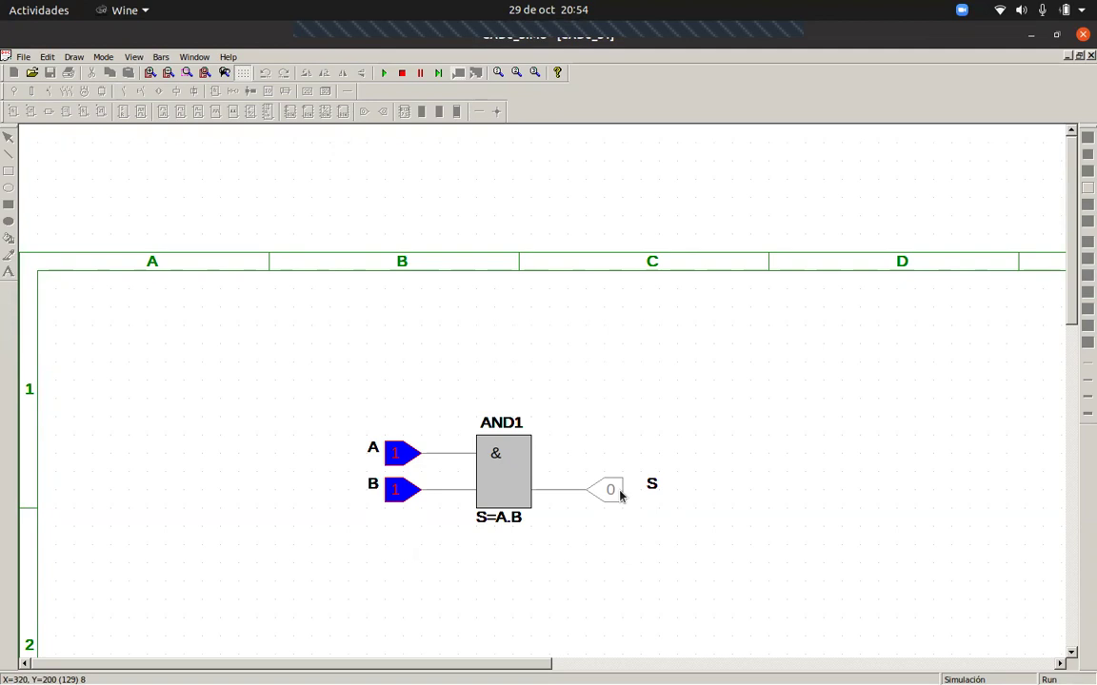
left_click(404, 74)
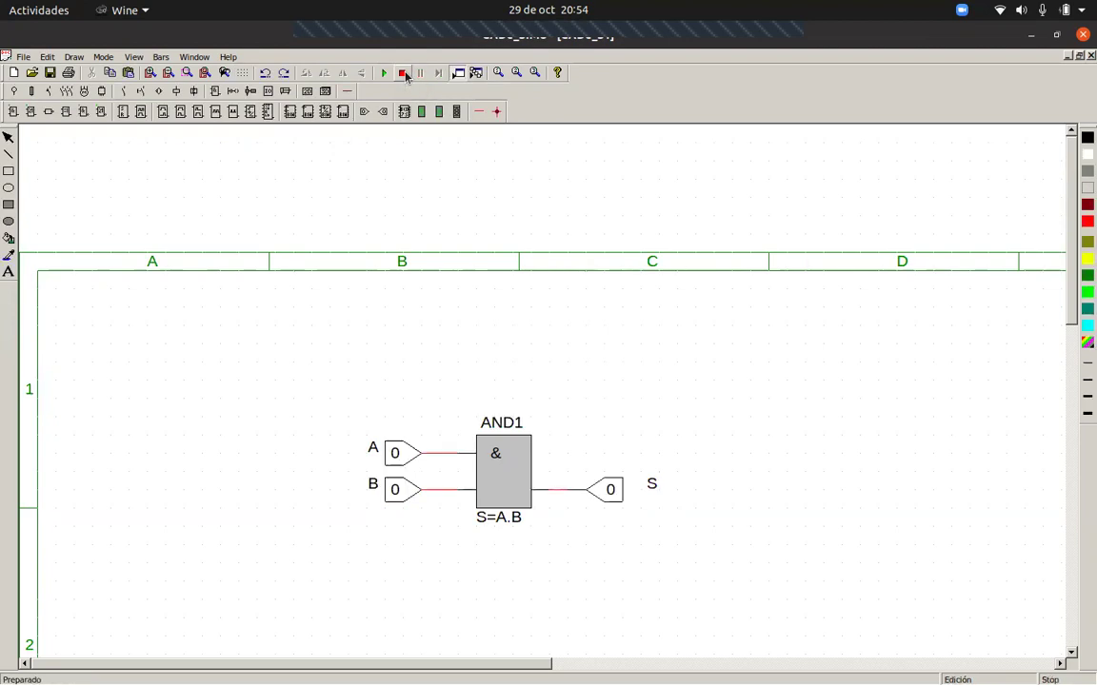
scroll(531, 548, "up", 1)
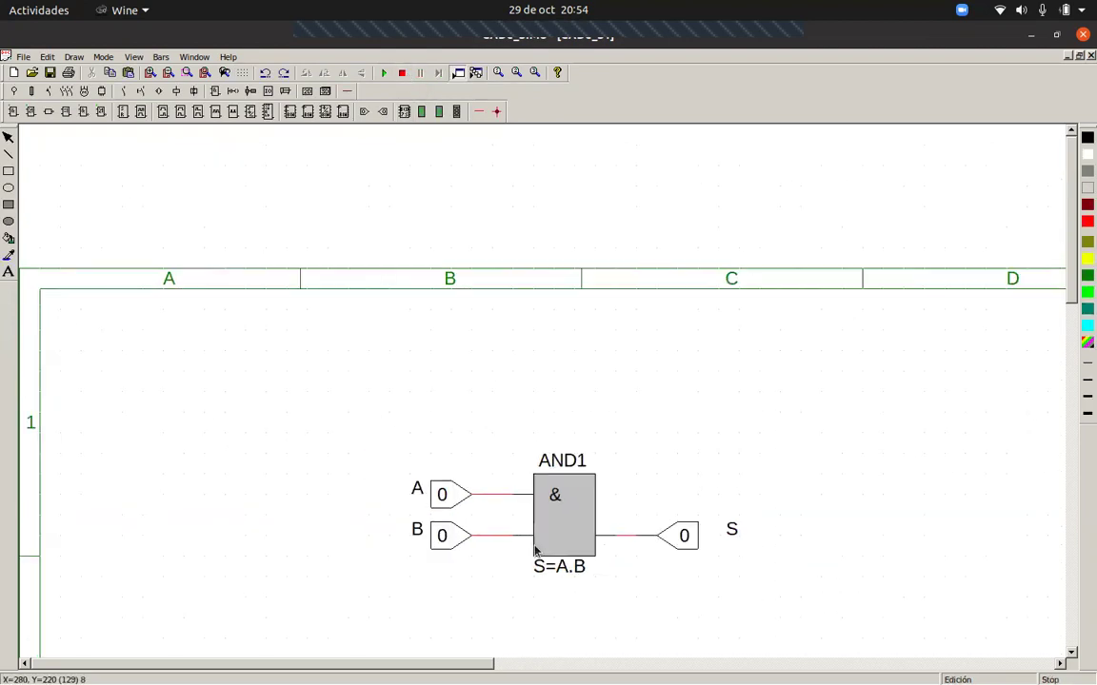
- Place connection points on both input wires and at the two ends of the output wire of the AND1 gate
left_click(627, 544)
left_click(632, 421)
left_click(480, 114)
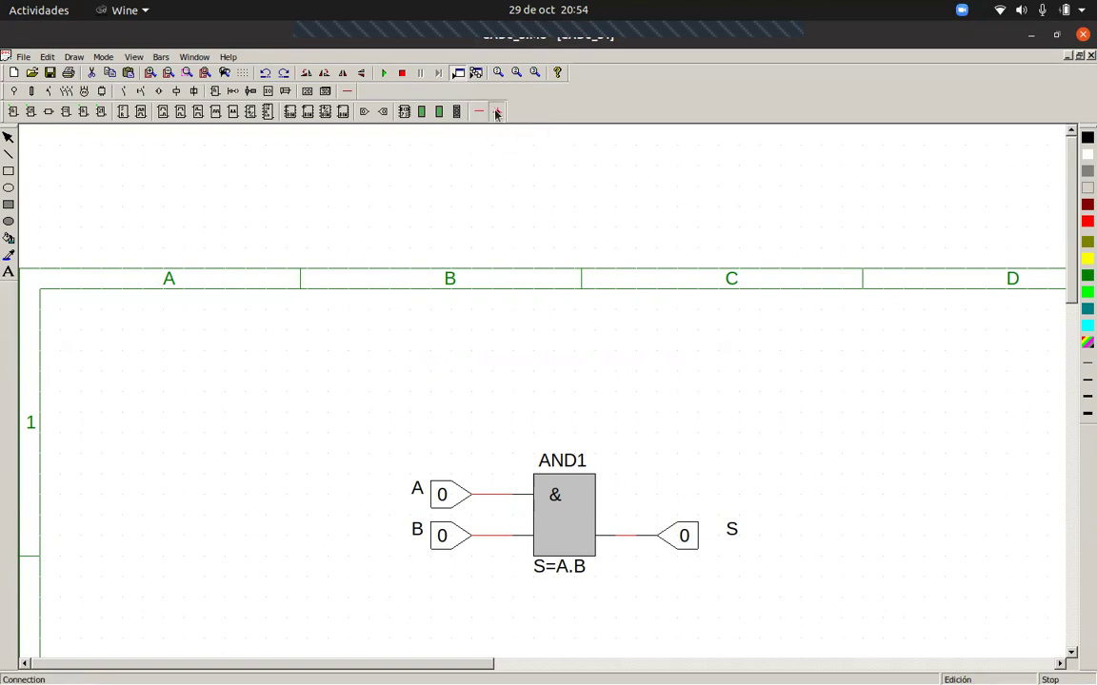
left_click(636, 549)
left_click(626, 550)
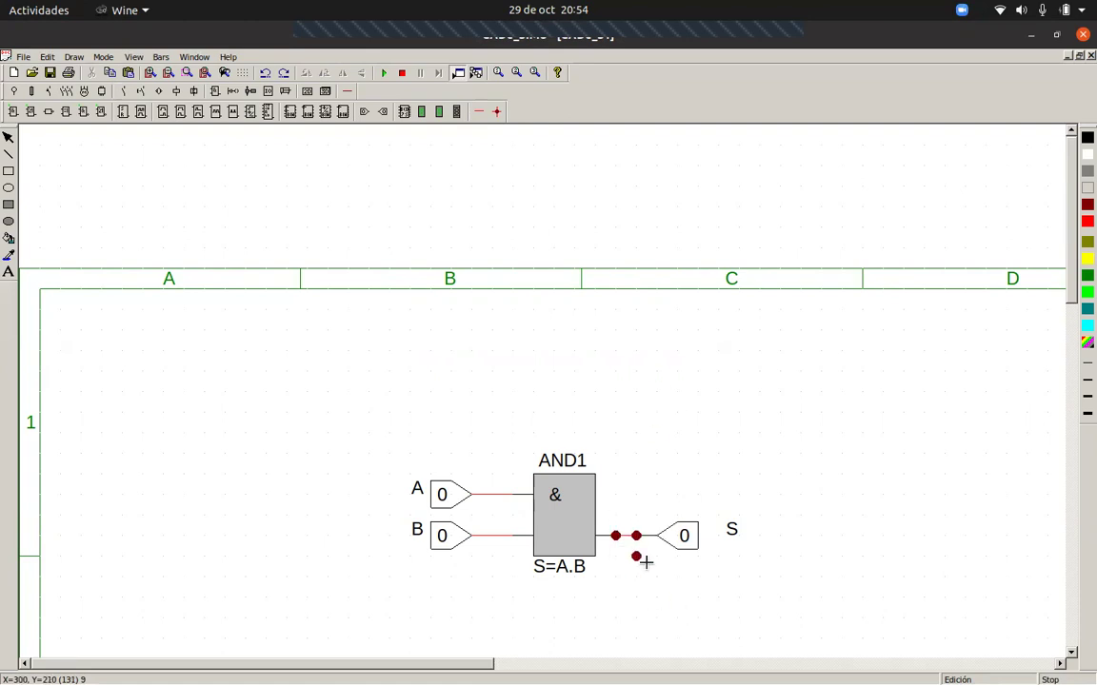
left_click(522, 549)
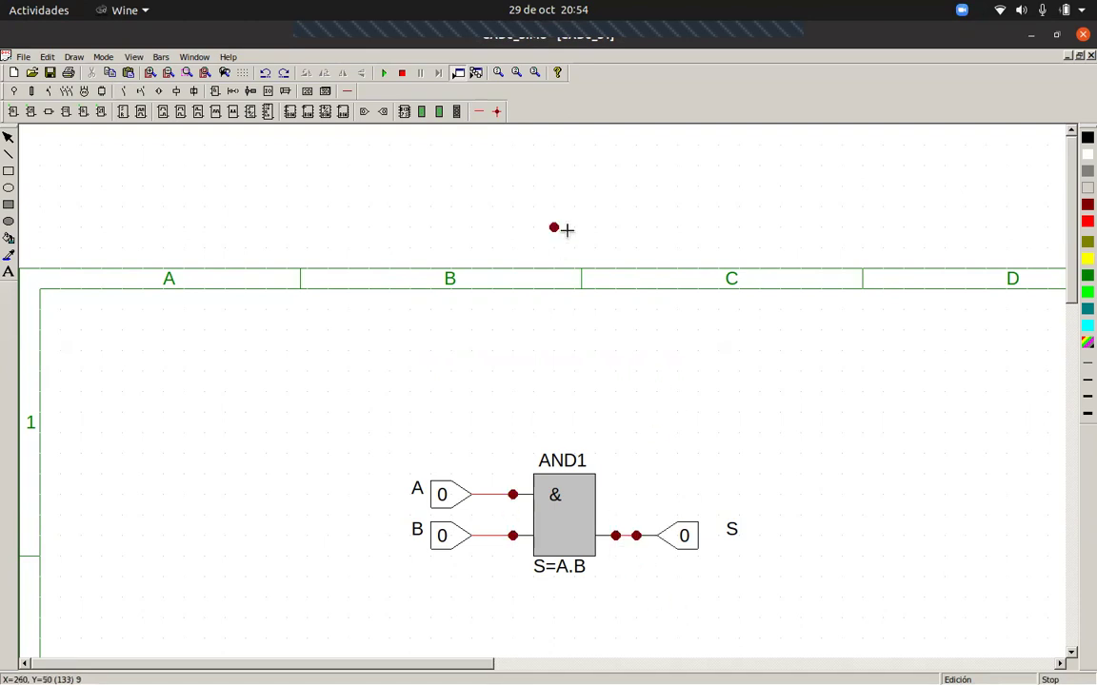
- Simulate the circuit with inputs A and B switched on to check output S, and stop the simulation
left_click(384, 72)
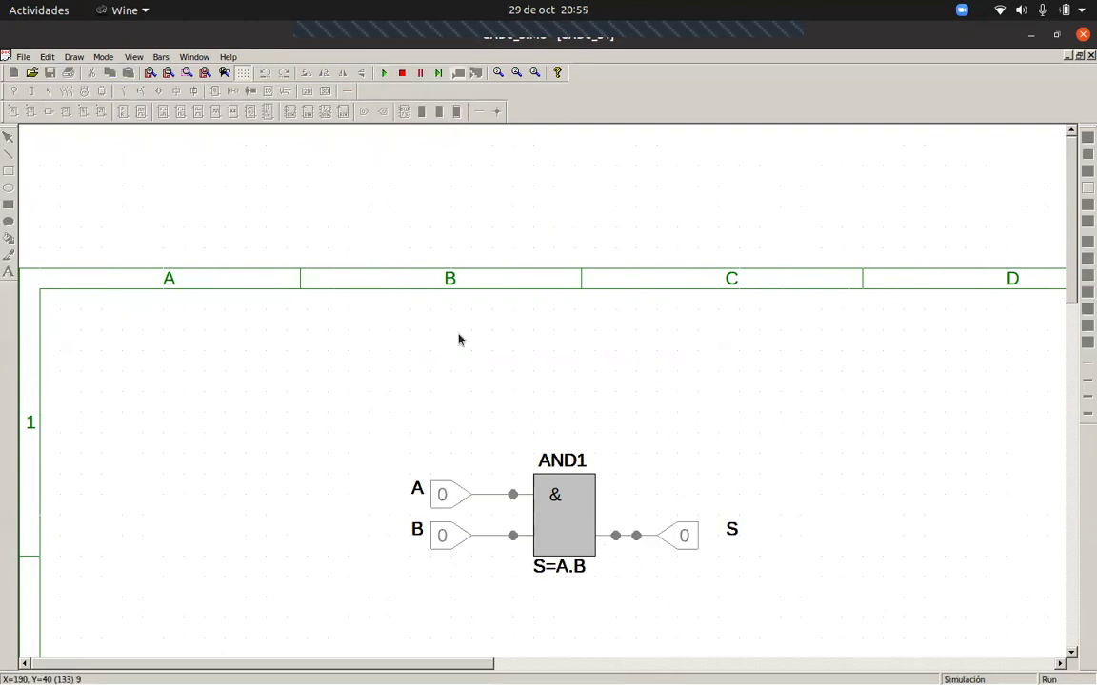
left_click(447, 500)
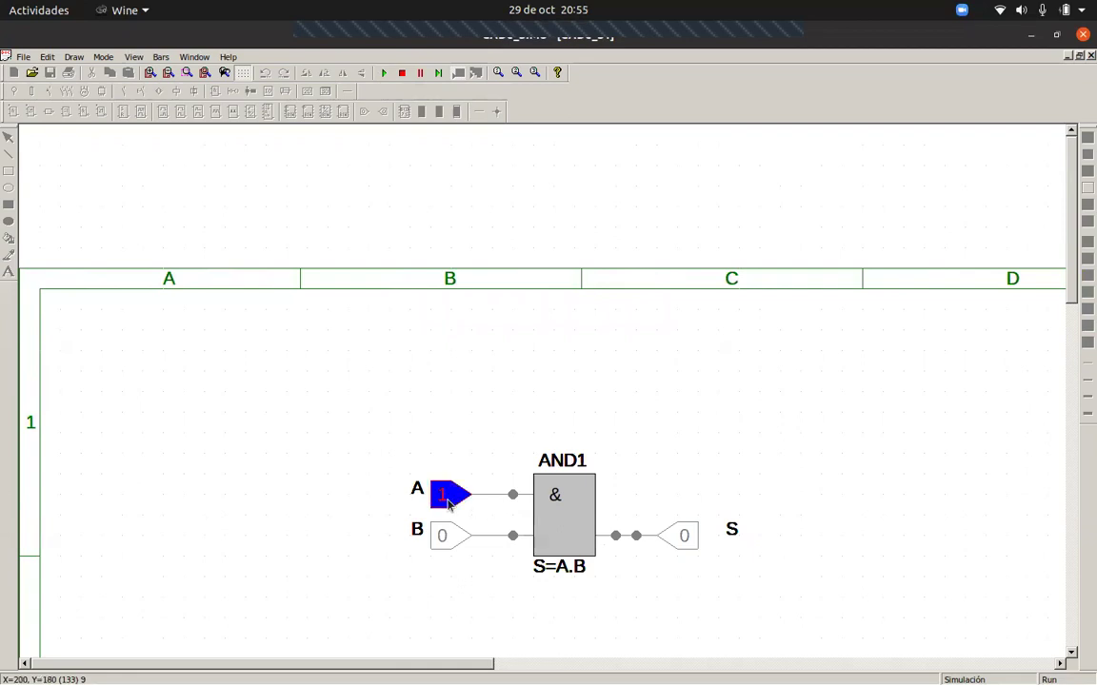
left_click(446, 538)
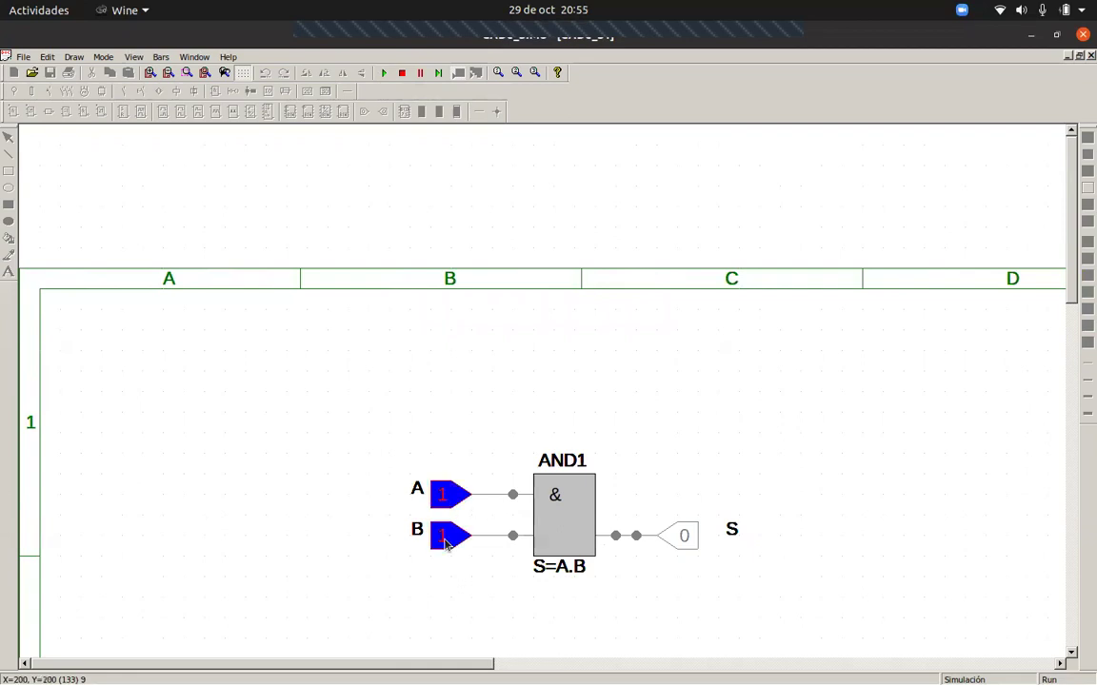
left_click(404, 74)
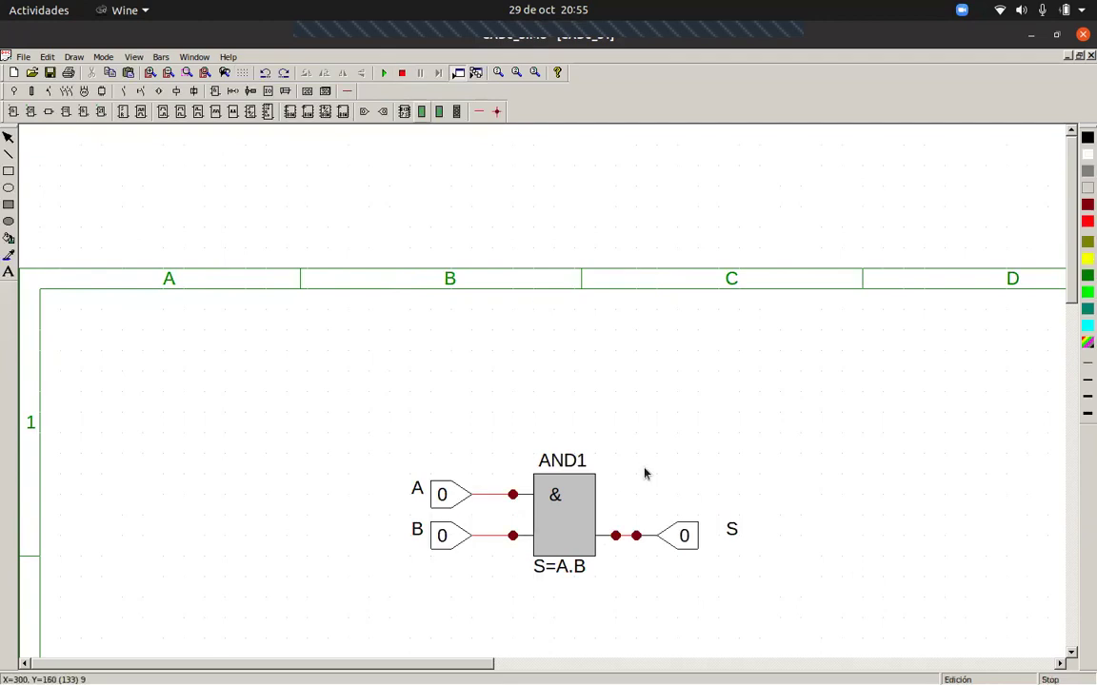
- Delete the two connection points on the output wire between the AND1 gate and terminal S
key("Delete")
left_click(637, 539)
key("Delete")
double_click(627, 542)
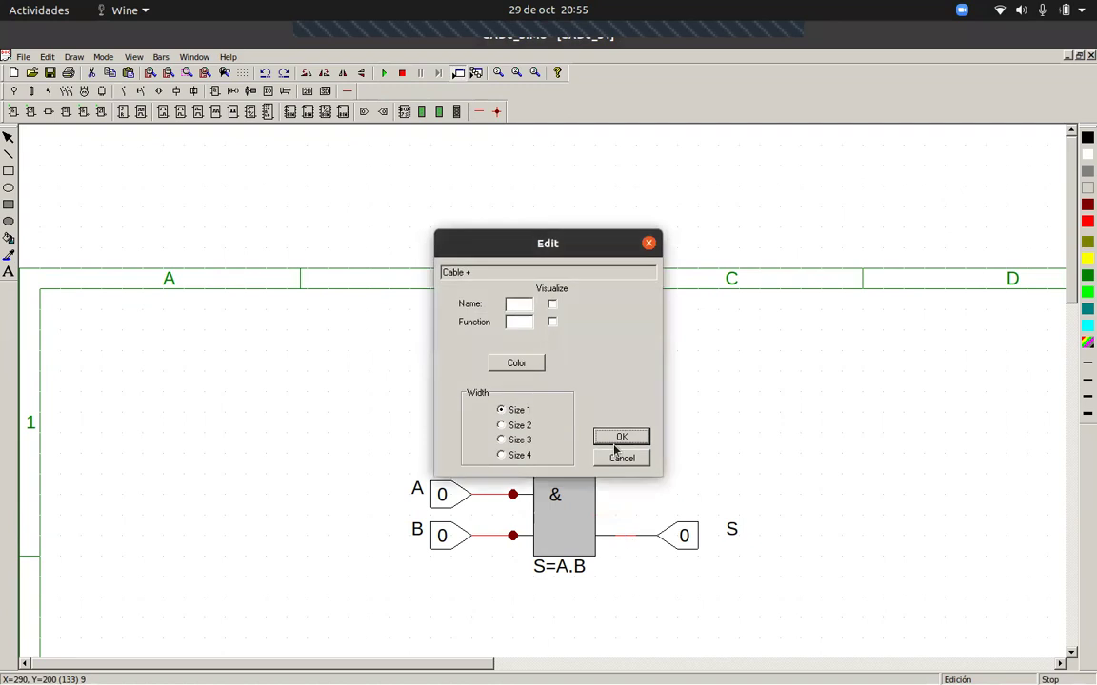
left_click(620, 456)
left_click(620, 539)
double_click(626, 540)
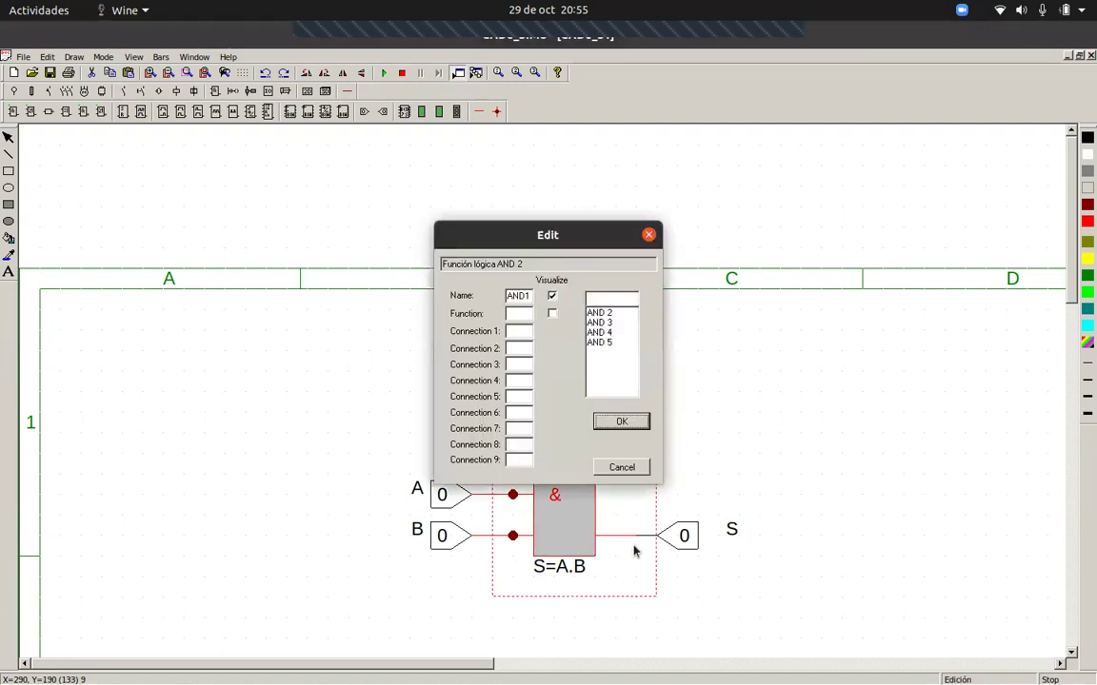
left_click(622, 464)
left_click(632, 548)
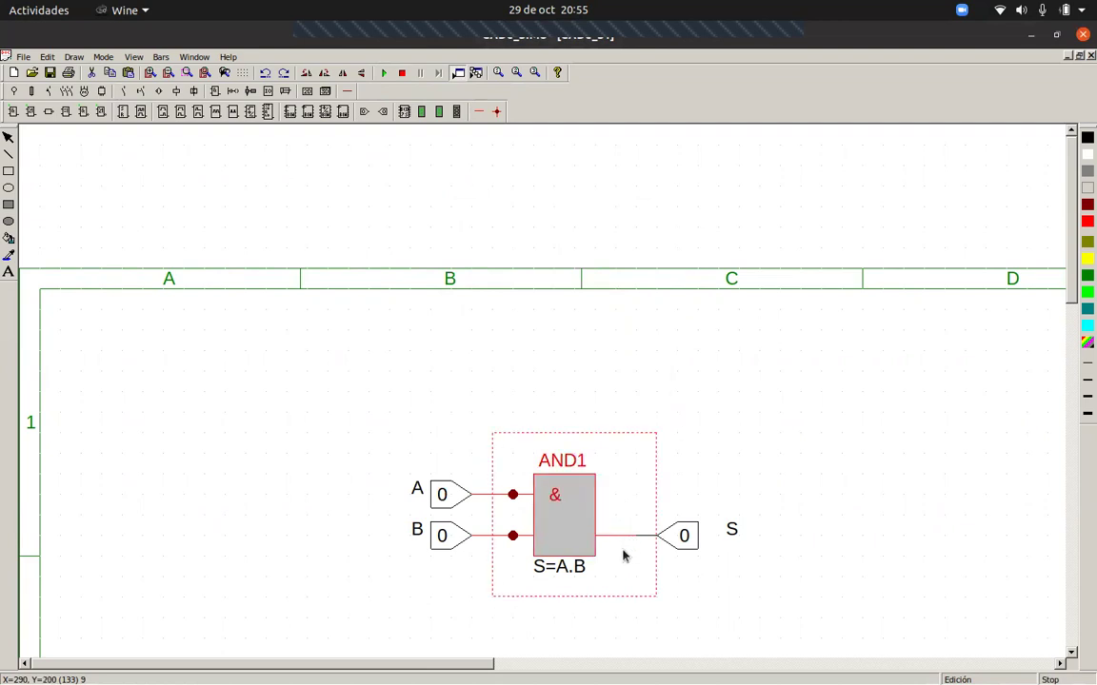
- Delete the AND1 gate
left_click(627, 531)
left_click(626, 540)
key("Delete")
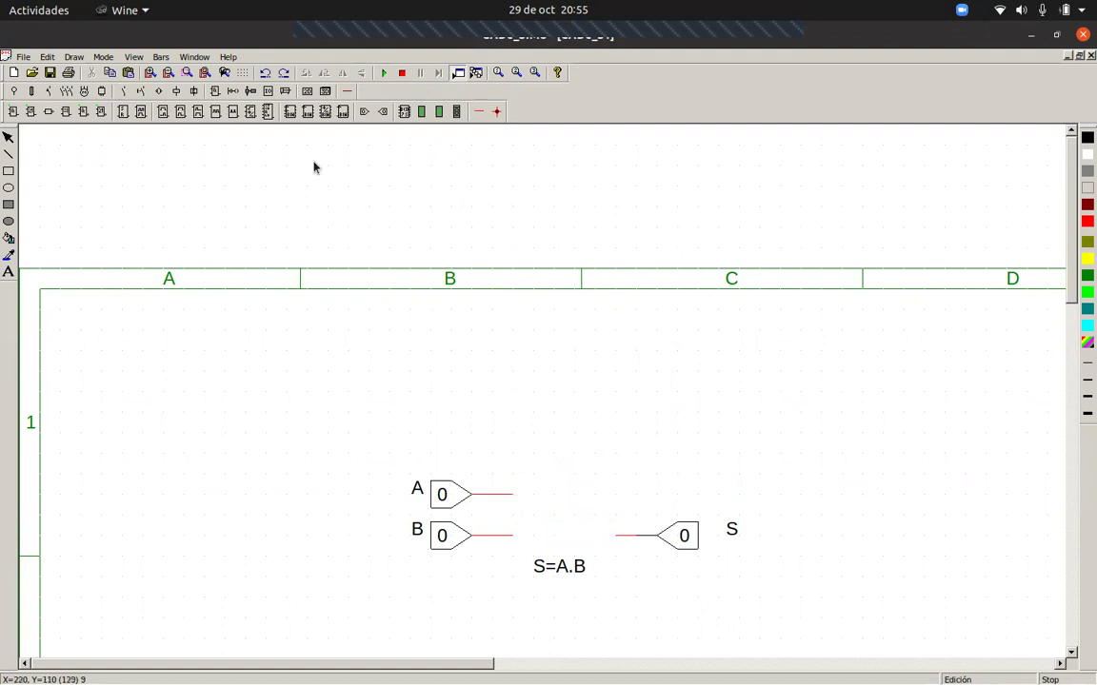
- Undo the deletion of the connection points on the input and output wires
left_click(290, 74)
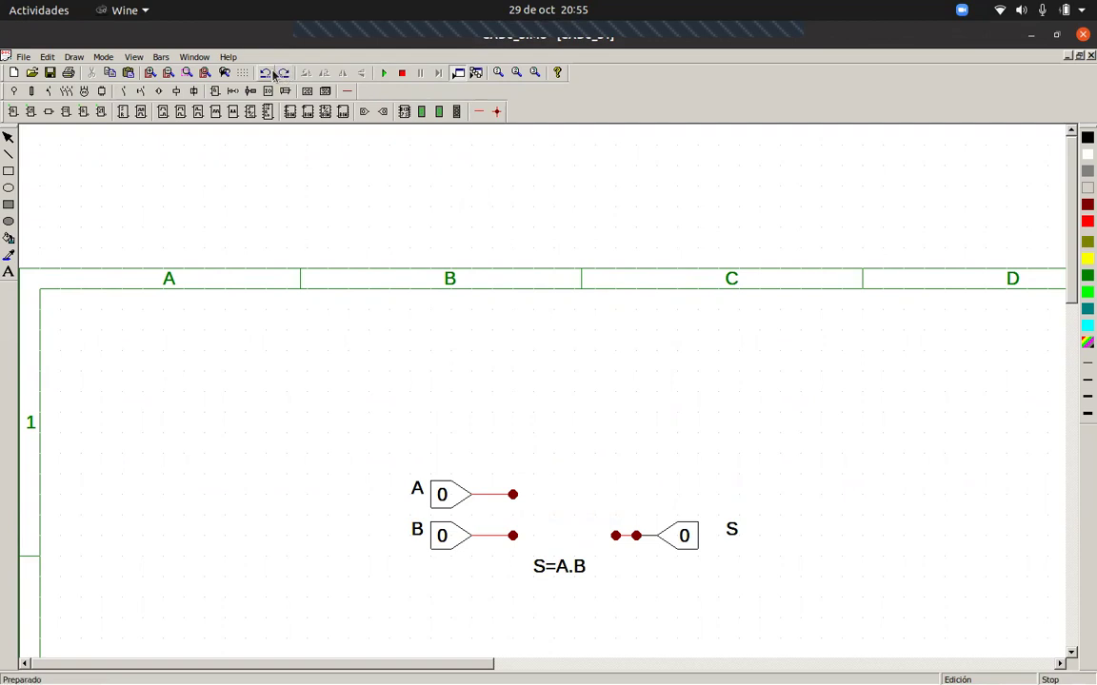
left_click(284, 74)
left_click(285, 74)
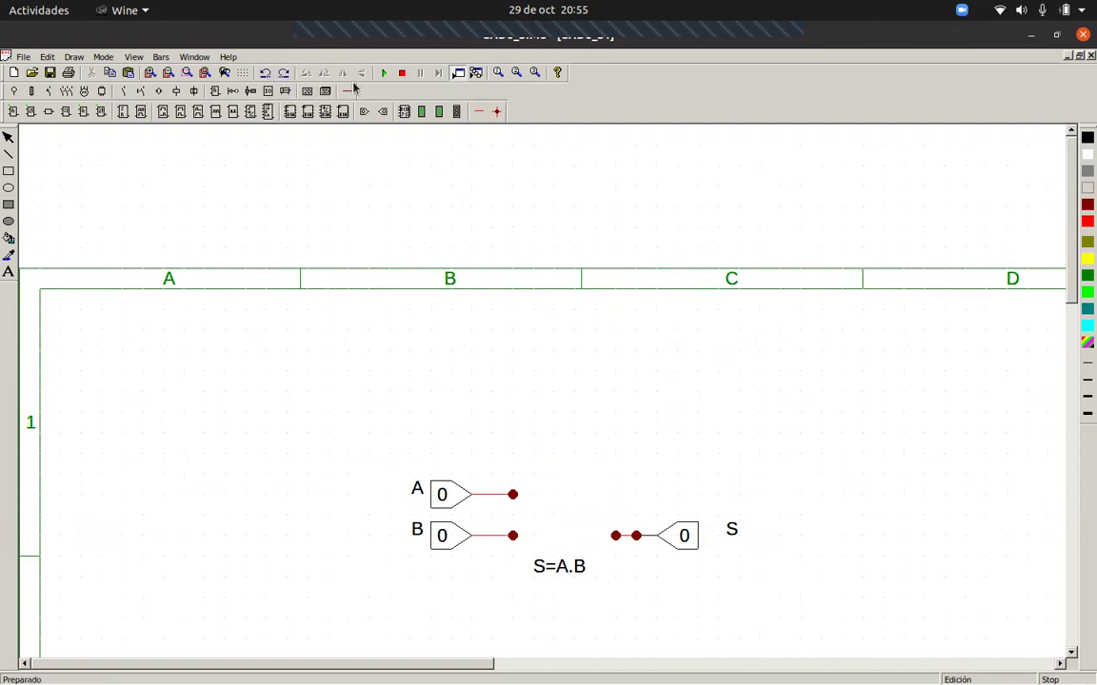
- Delete the connection points, the S=A.B text, the remaining wires and output terminal S, keeping only input terminals A and B
left_click_drag(492, 454, 663, 638)
key("Delete")
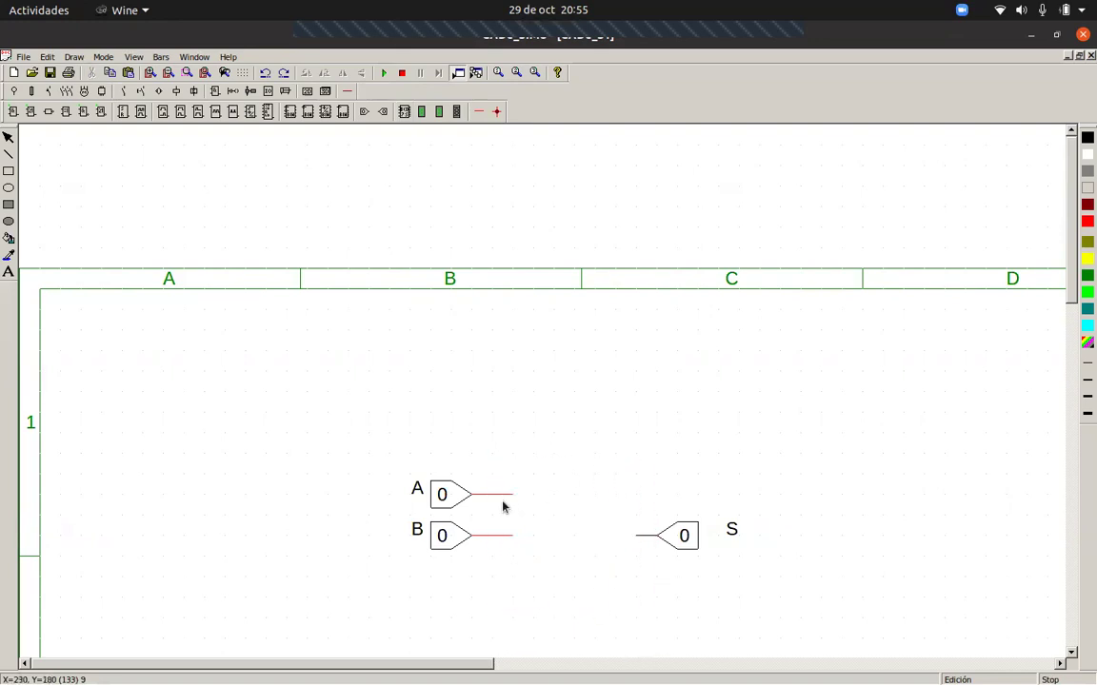
left_click(501, 496)
left_click(501, 537)
left_click(673, 536)
key("Delete")
- Place a new output terminal and a two-input AND gate beside inputs A and B, aligning the terminal with the gate's output
left_click(364, 111)
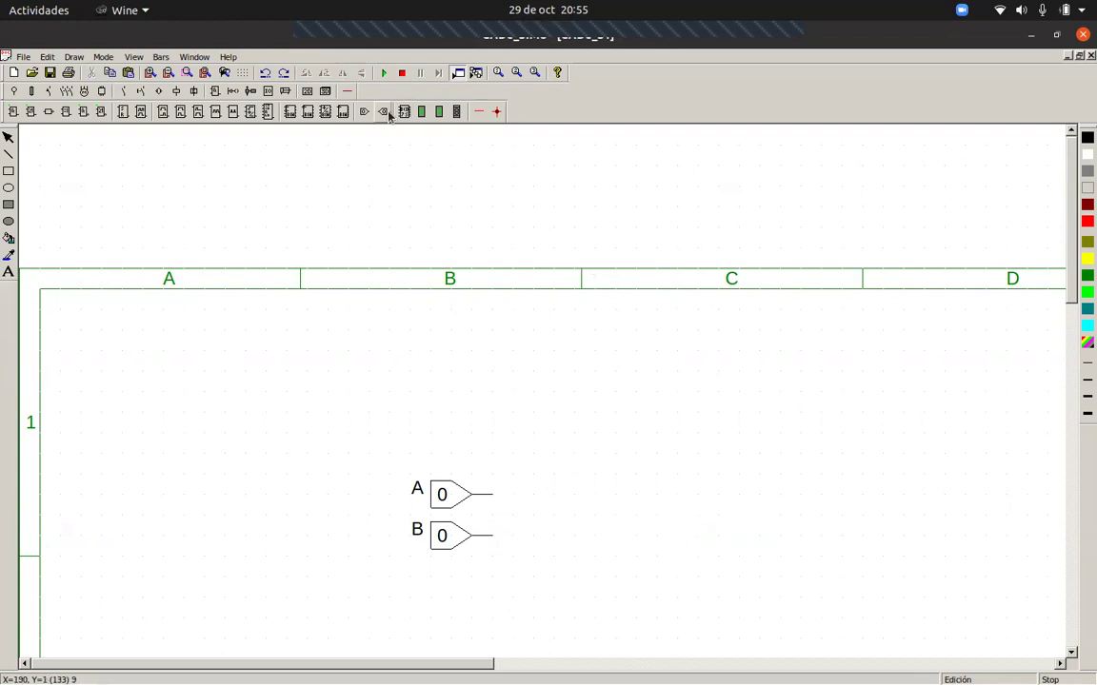
left_click(627, 526)
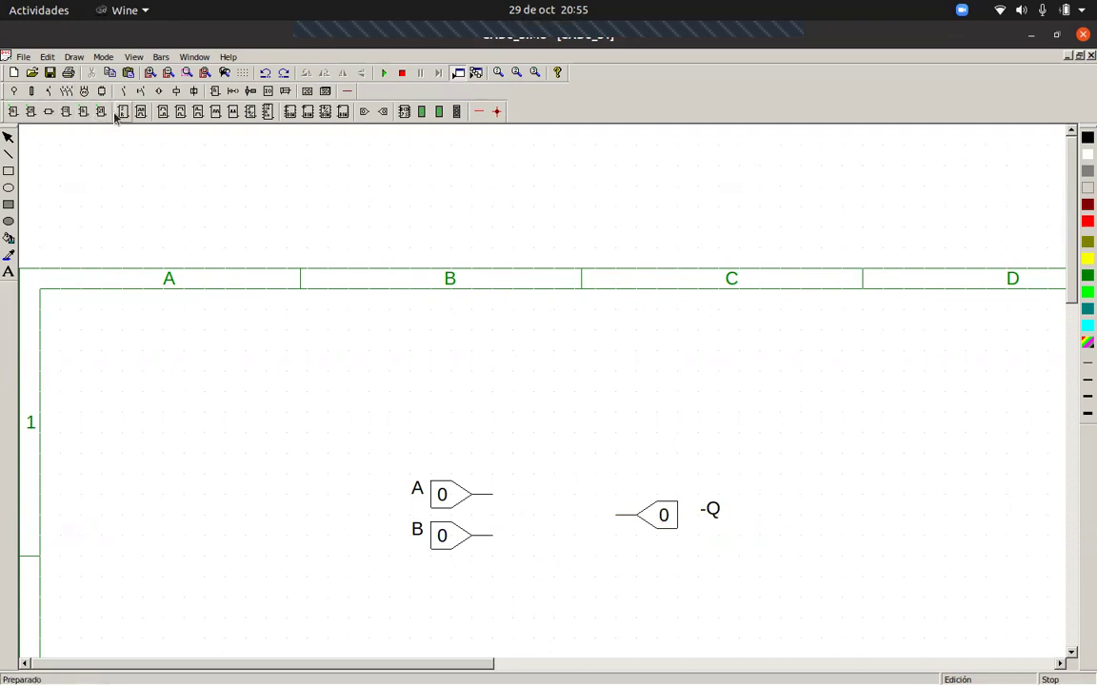
left_click(13, 112)
left_click(526, 513)
key("Escape")
left_click(681, 519)
left_click_drag(664, 523, 692, 553)
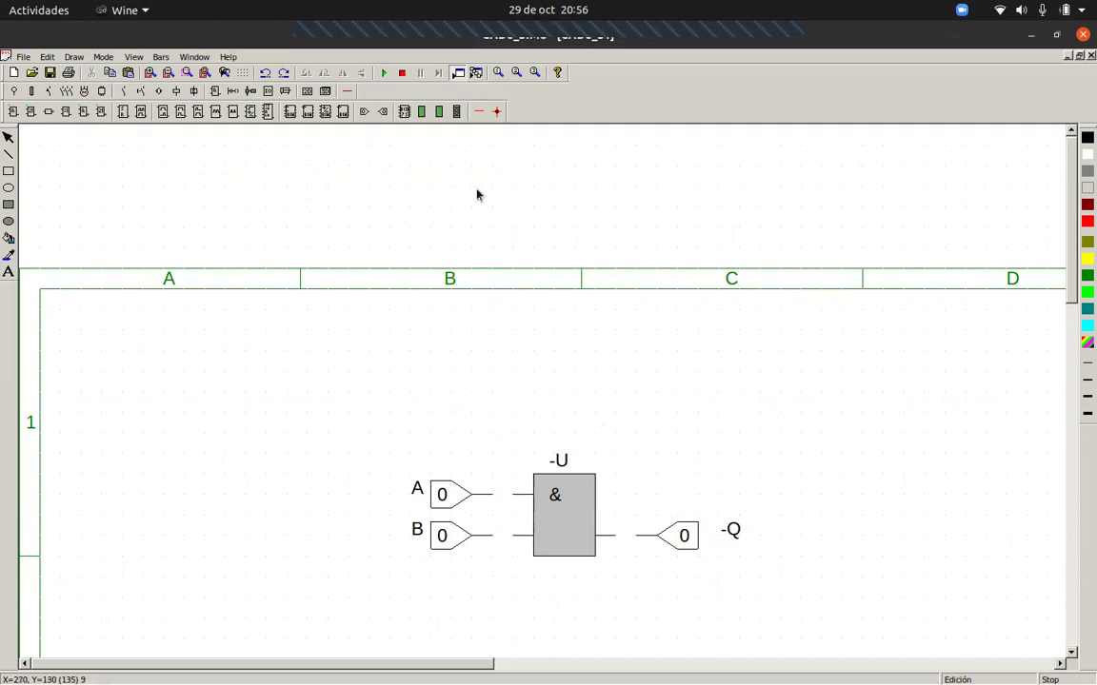
- Wire input terminals A and B to the two inputs of the AND gate
left_click(479, 111)
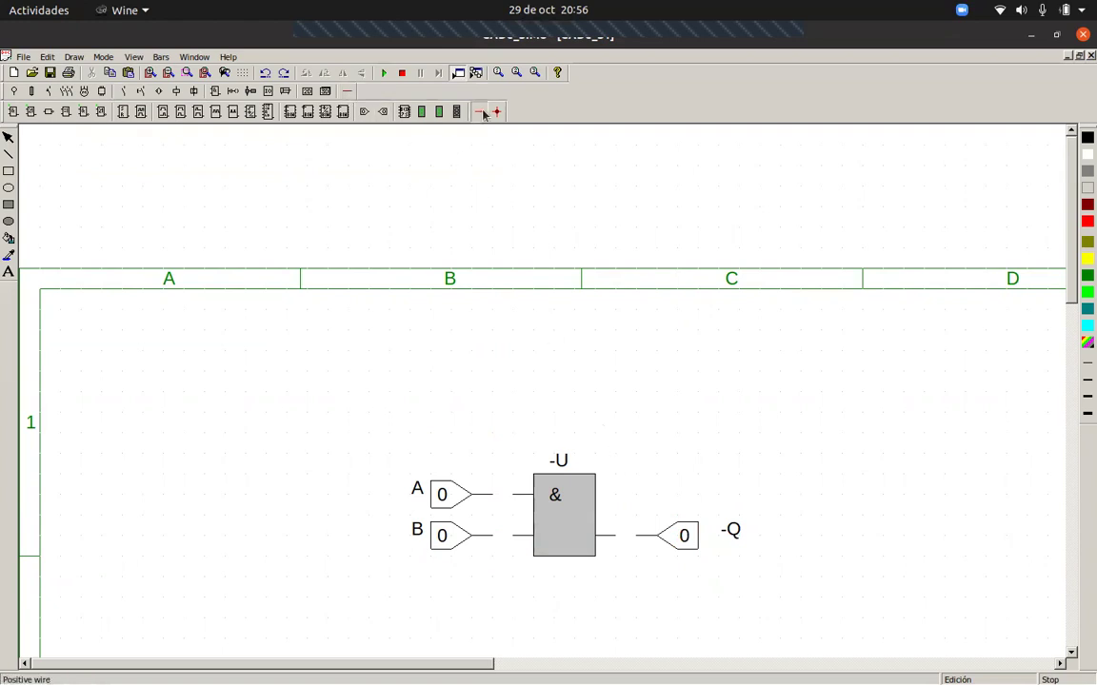
left_click_drag(493, 495, 513, 495)
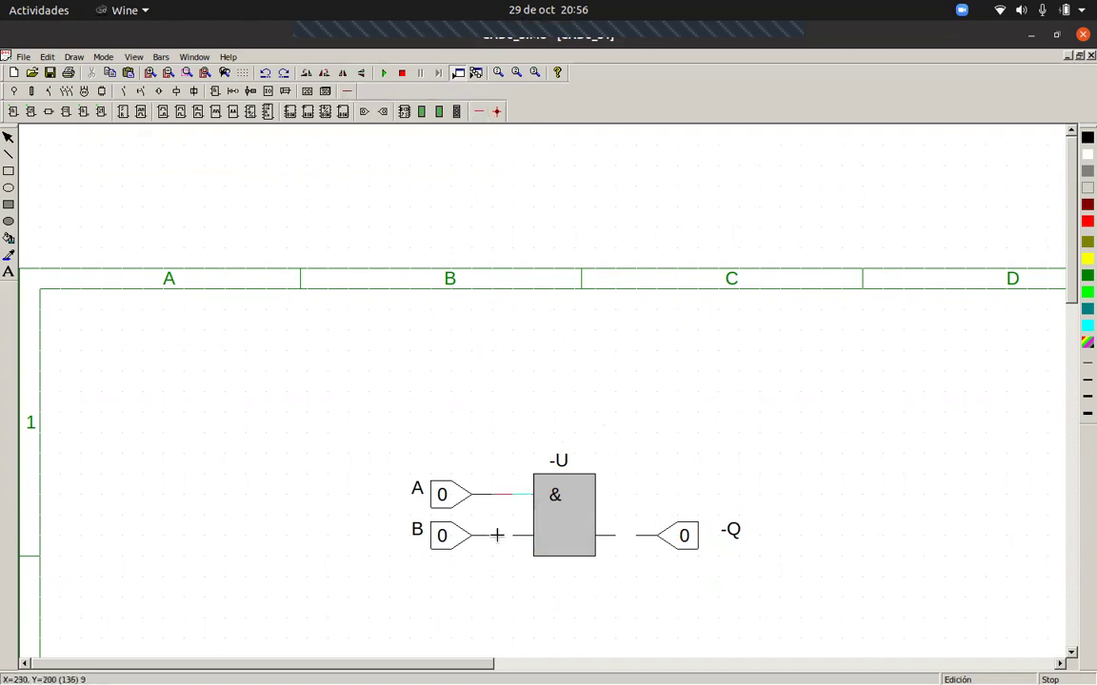
left_click_drag(493, 538, 514, 536)
- Delete the overlong wire between input A and the AND gate
scroll(527, 528, "up", 1)
scroll(649, 590, "down", 1)
scroll(640, 571, "down", 1)
scroll(634, 514, "up", 1)
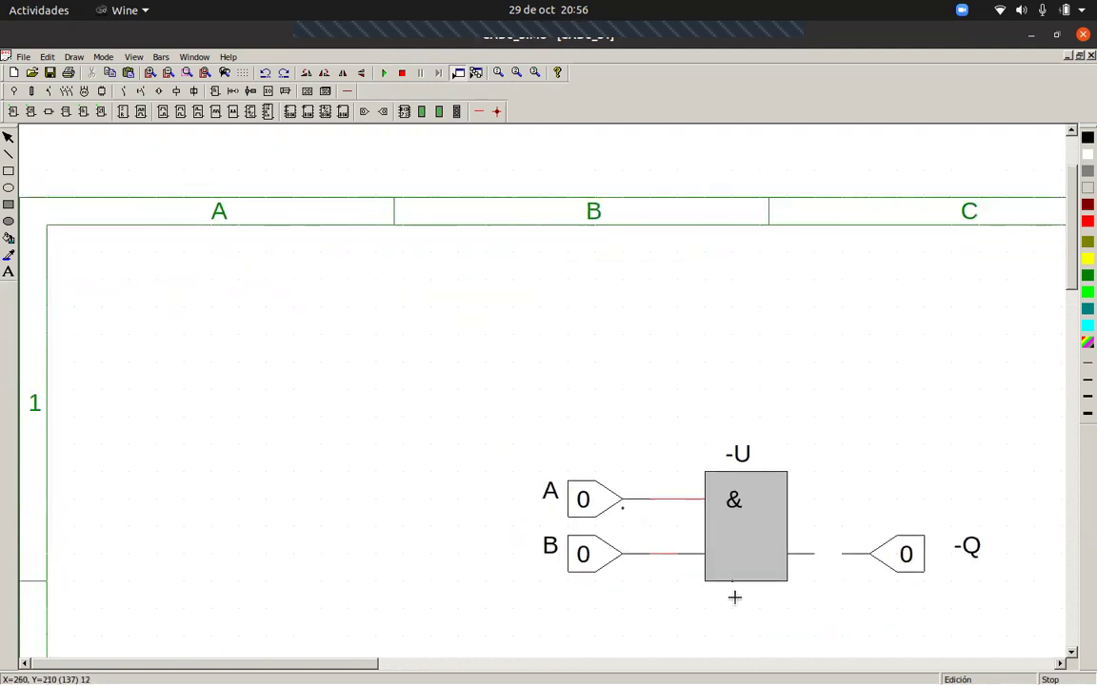
scroll(752, 586, "down", 1)
scroll(889, 526, "up", 1)
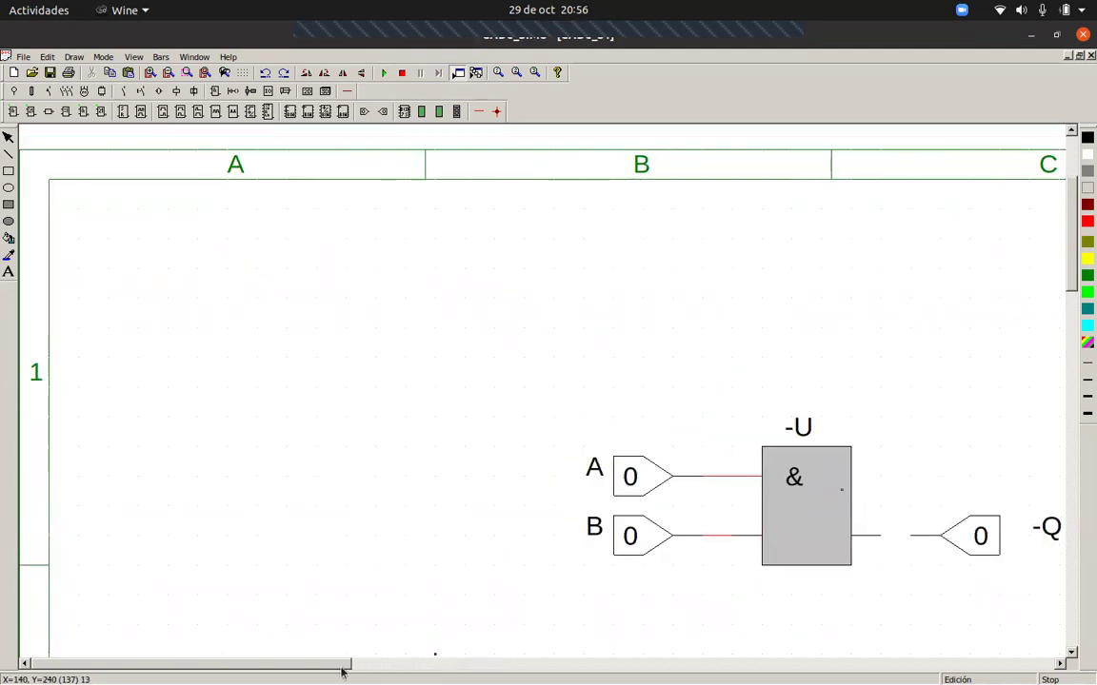
left_click_drag(341, 672, 473, 664)
scroll(505, 590, "down", 1)
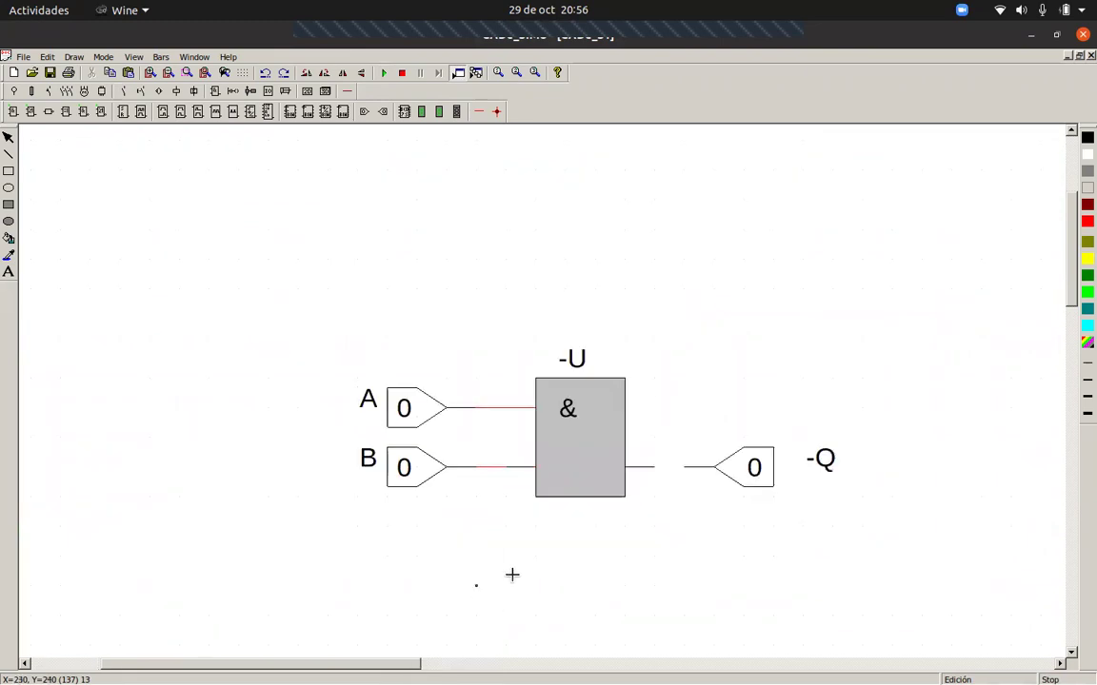
scroll(514, 572, "up", 1)
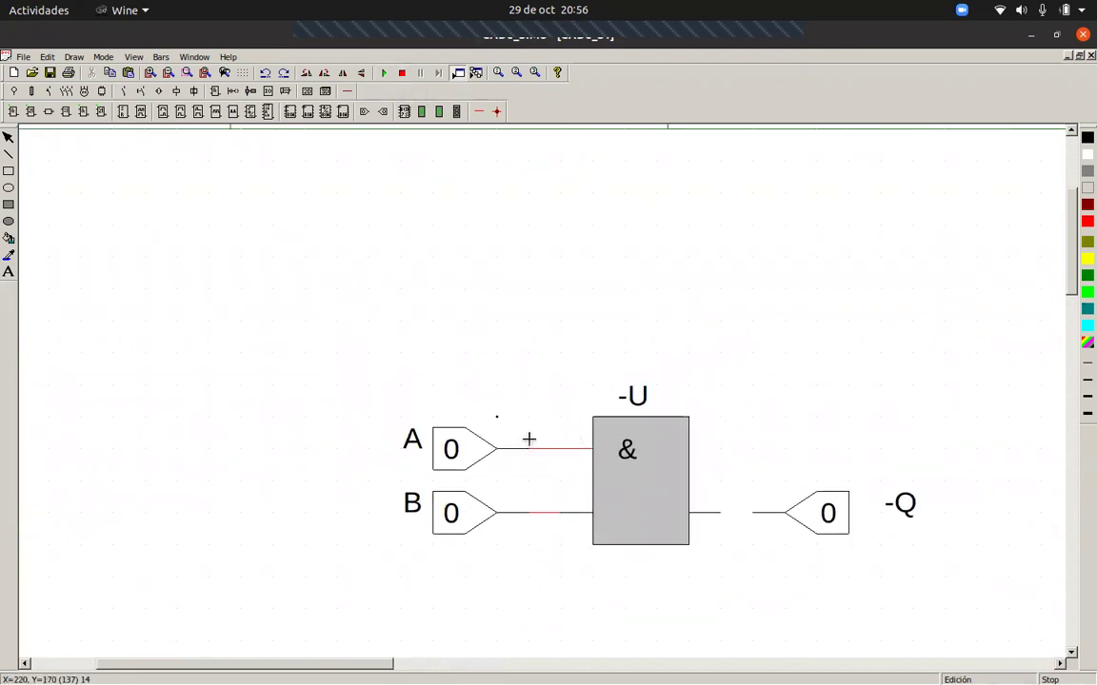
left_click(574, 454)
left_click(574, 454)
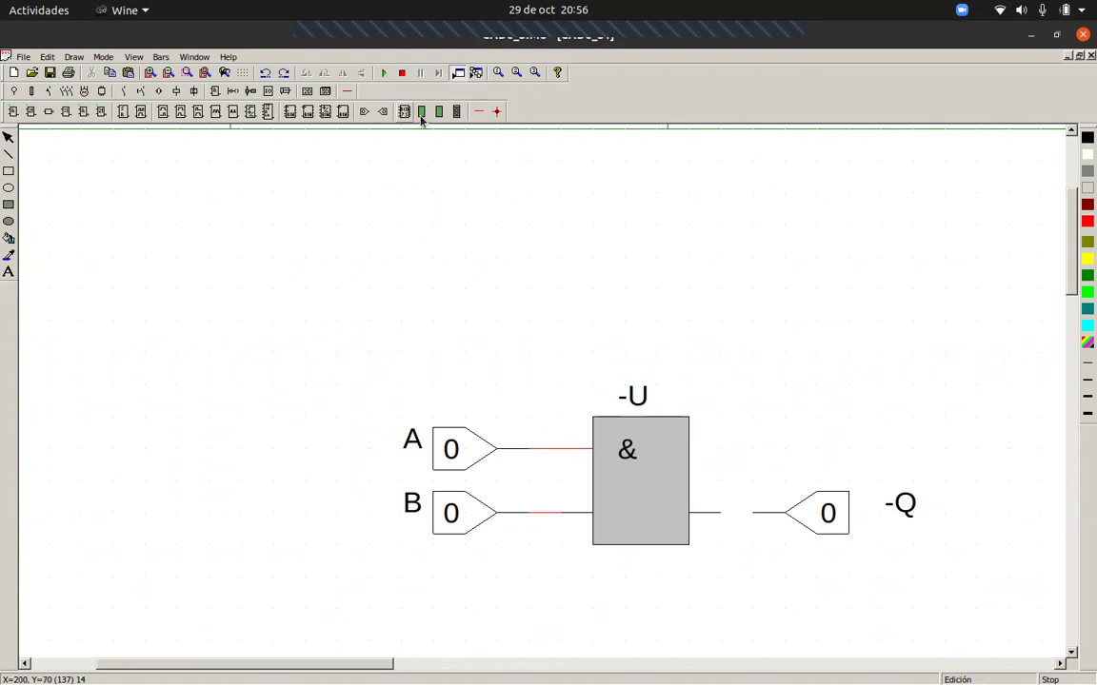
left_click(577, 457)
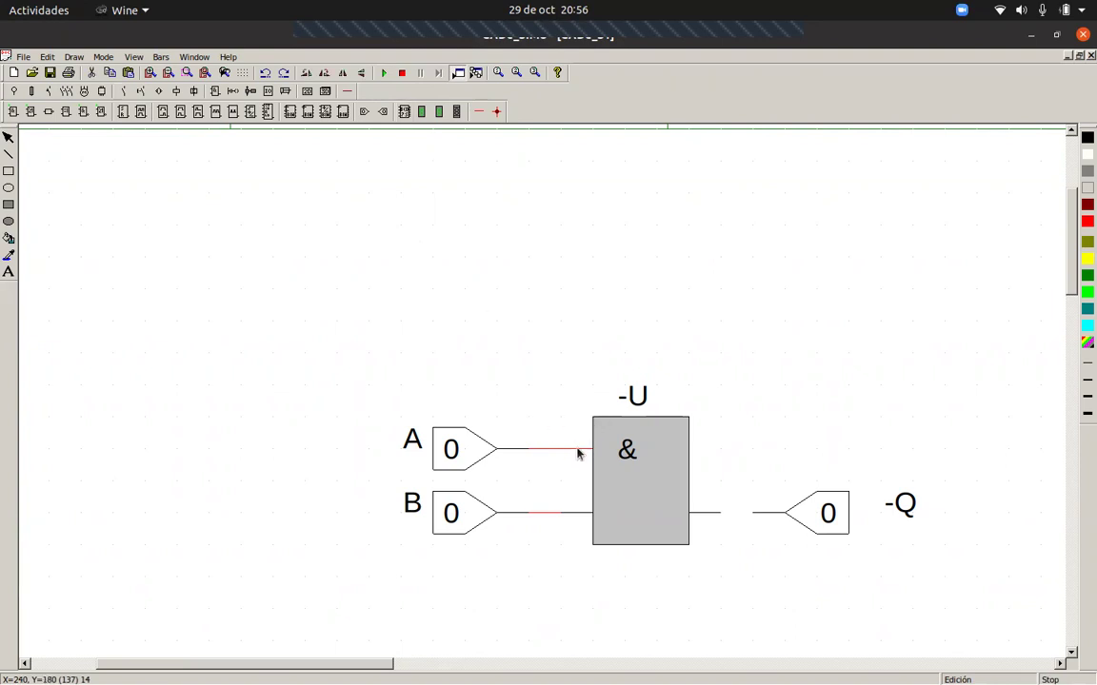
left_click(574, 453)
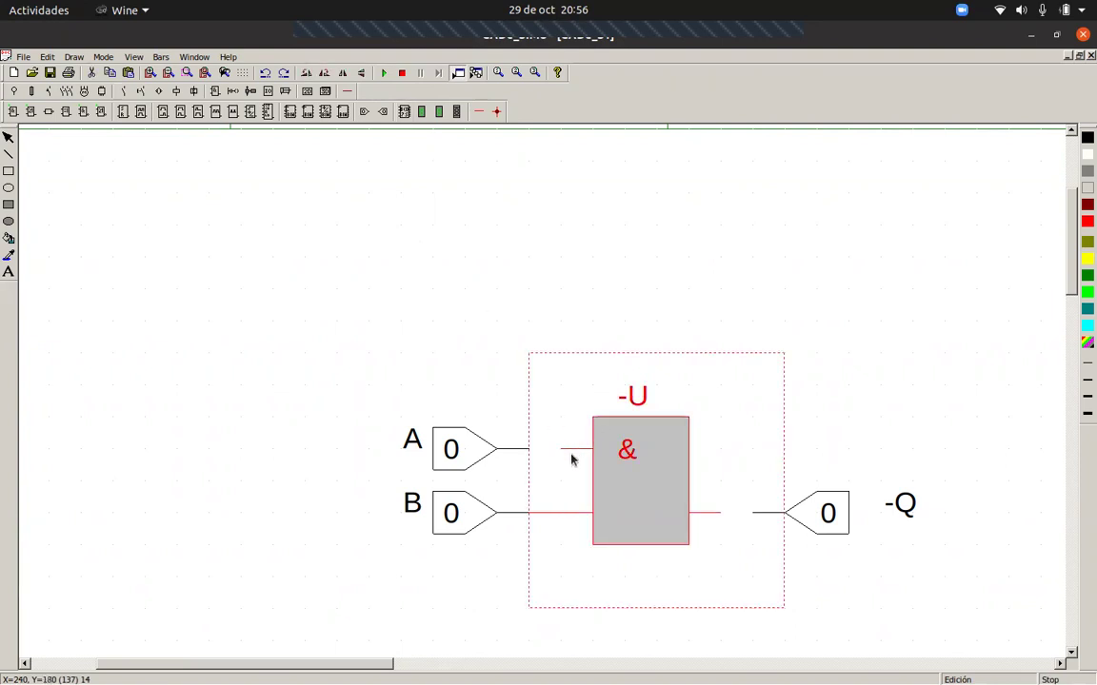
- Delete the AND gate together with the wire from input B
left_click(495, 609)
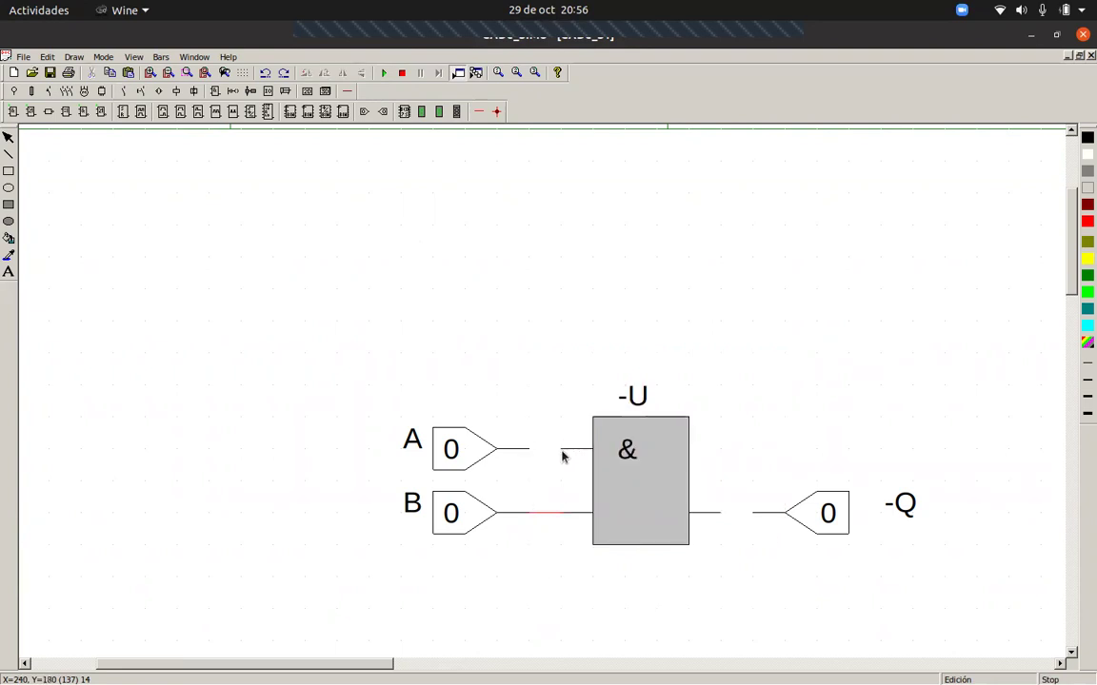
left_click(559, 465)
key("Delete")
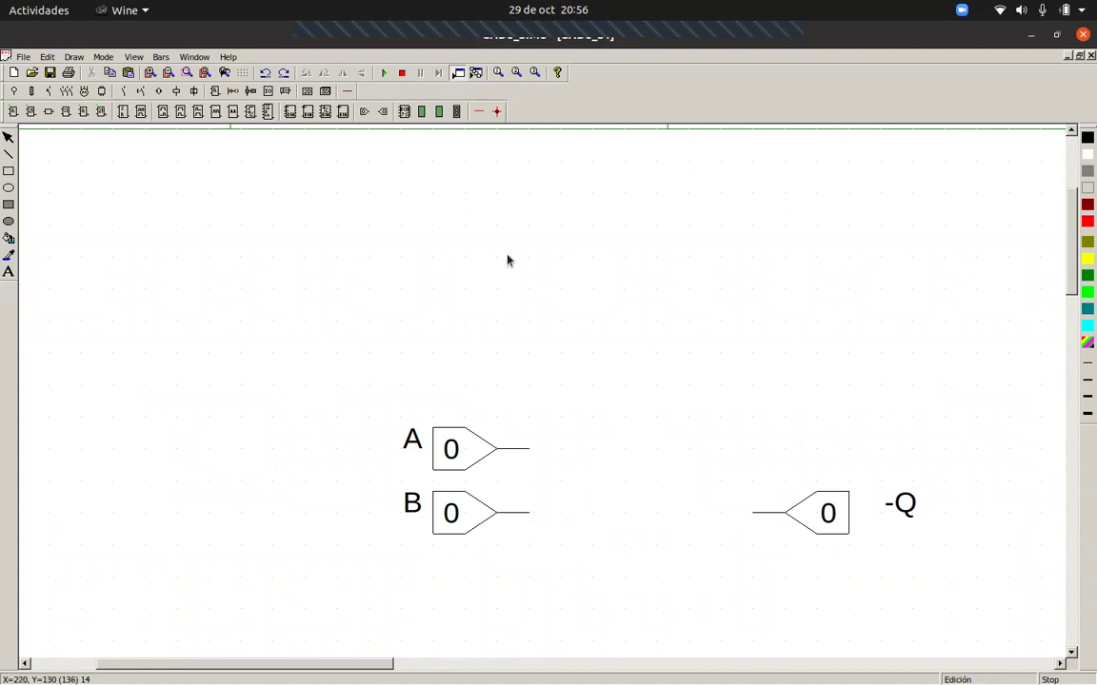
- Place a two-input AND gate between the terminals and wire it to inputs A and B and to the output terminal
left_click(12, 112)
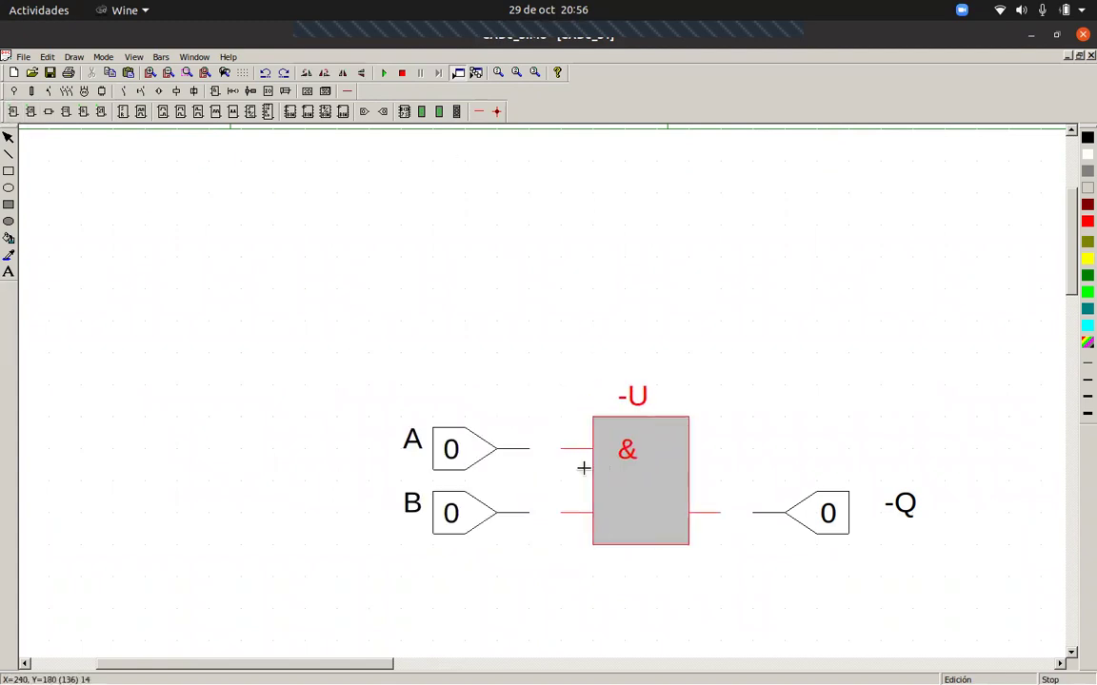
left_click(587, 467)
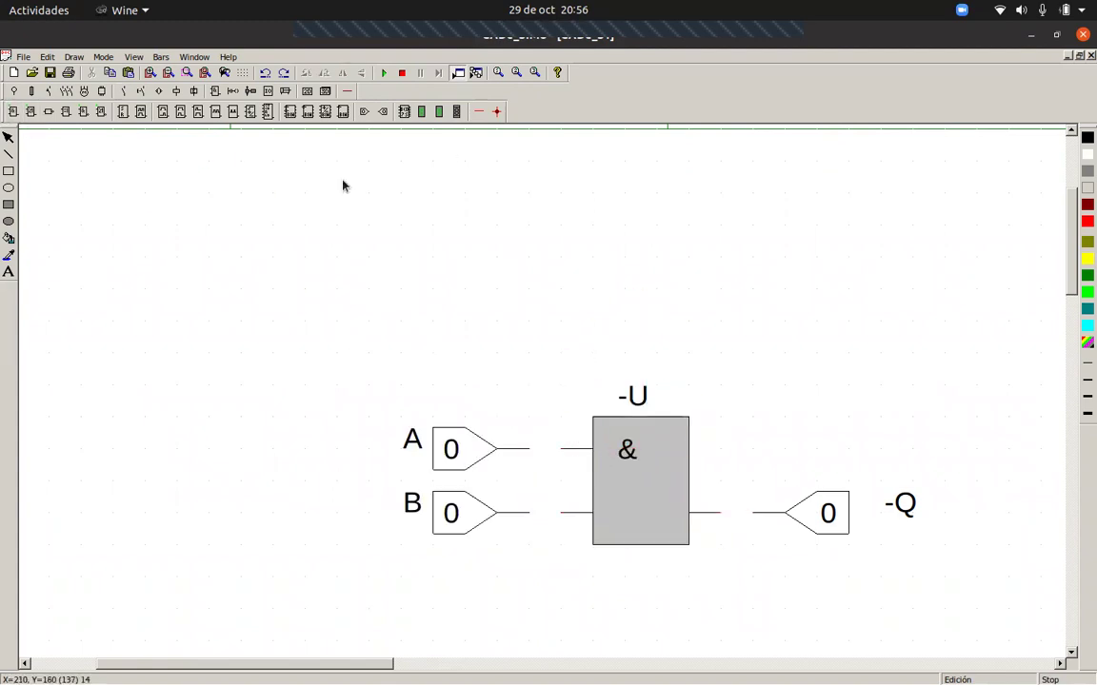
left_click(481, 111)
left_click_drag(536, 453, 562, 454)
left_click_drag(536, 516, 562, 514)
left_click_drag(727, 521, 759, 519)
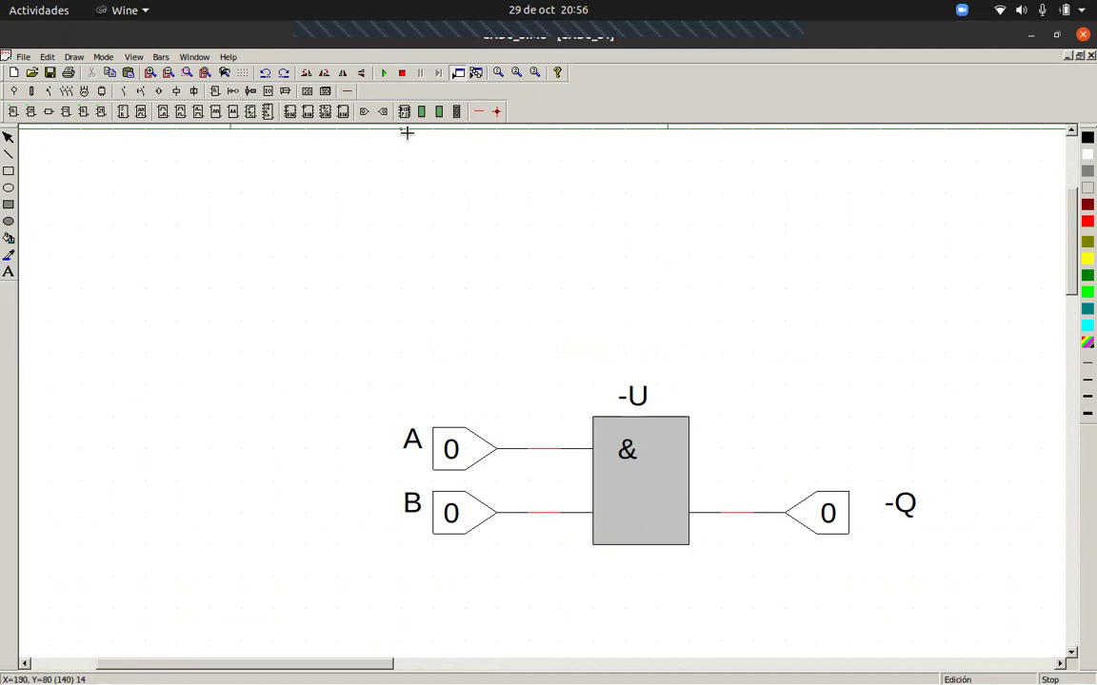
- Name the AND gate AND1
double_click(624, 483)
key("Tab")
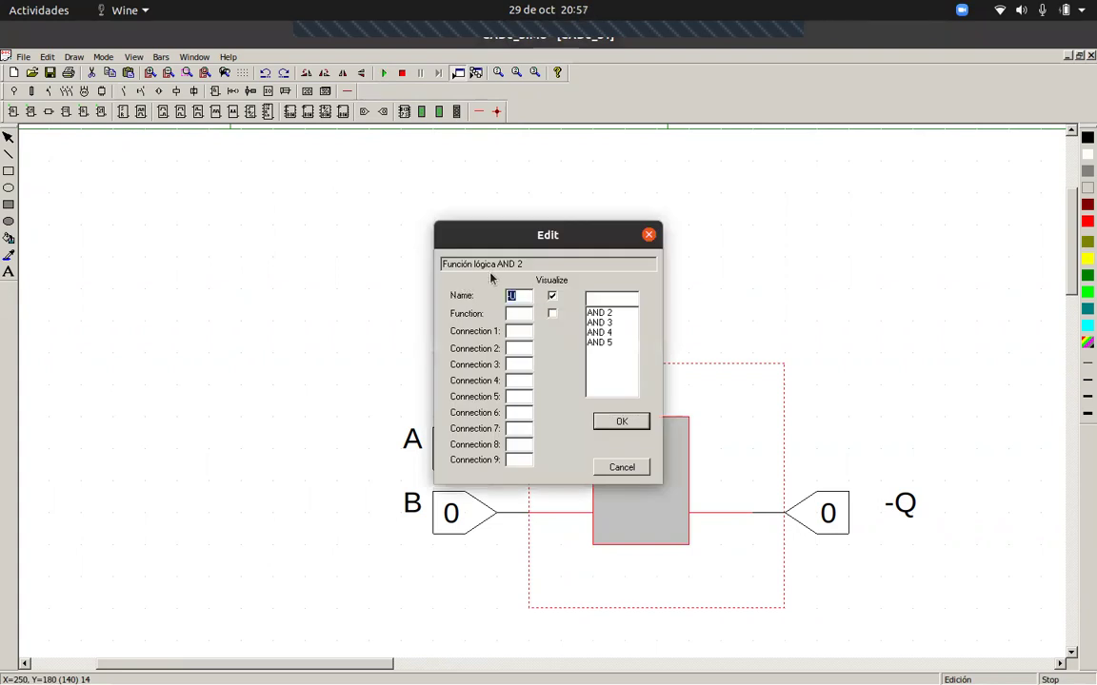
type("AND1")
key("Return")
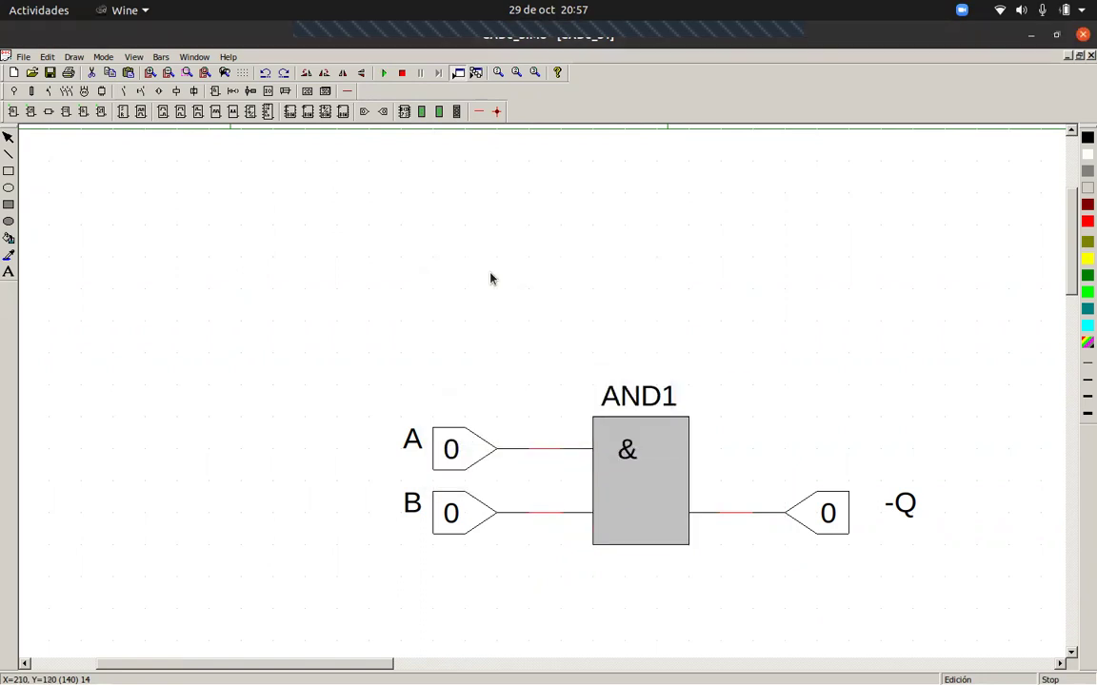
- Simulate the AND circuit with inputs A and B both switched to 1, and stop the simulation
left_click(384, 72)
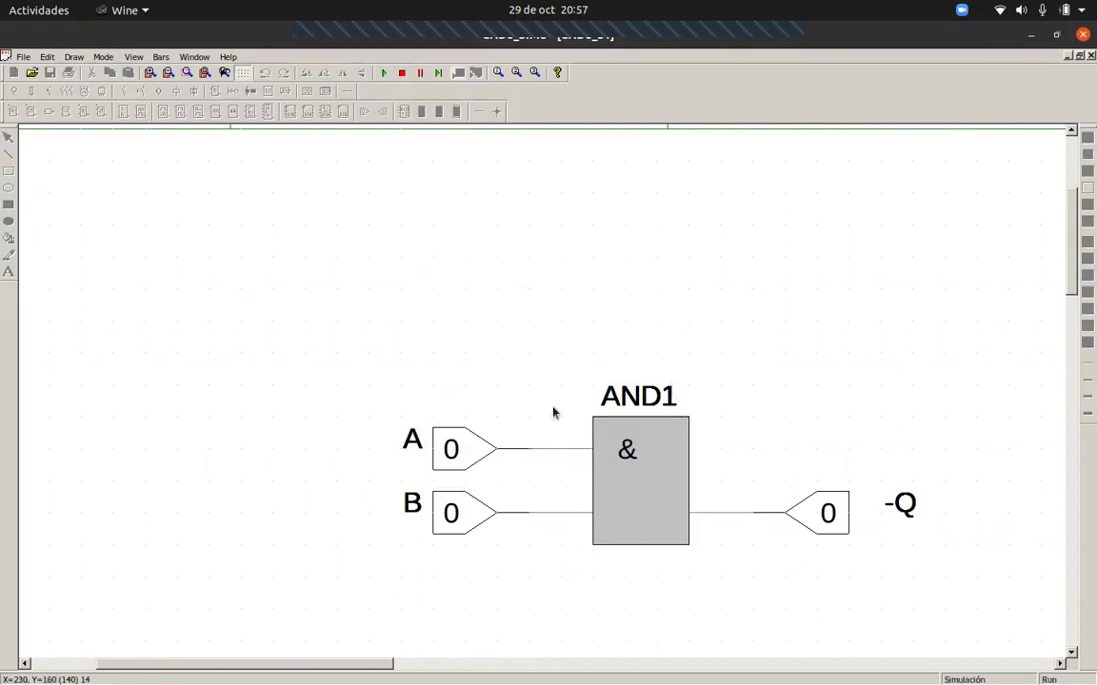
left_click(456, 461)
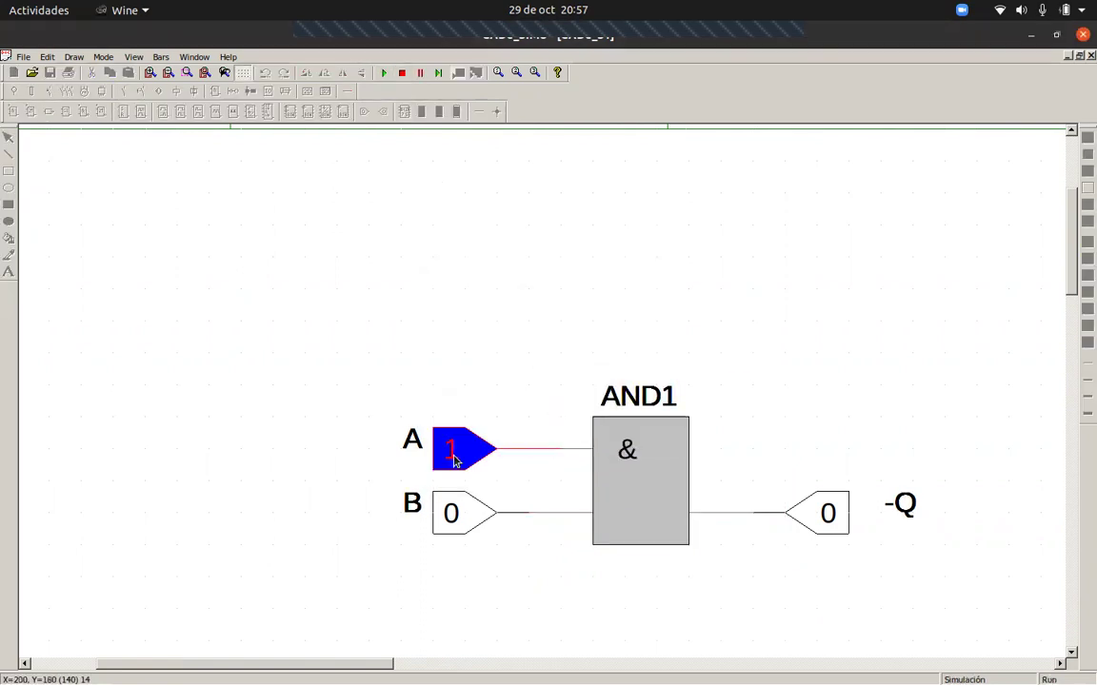
left_click(462, 514)
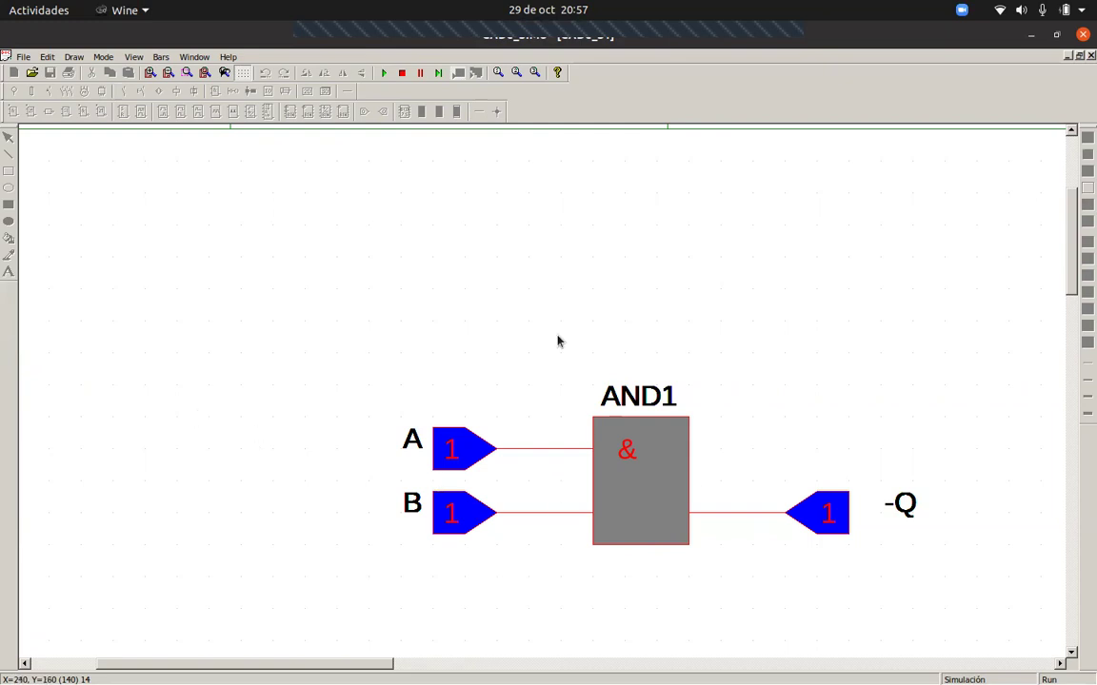
left_click(400, 74)
- Add the text label S=A.B just below the output terminal
left_click(8, 272)
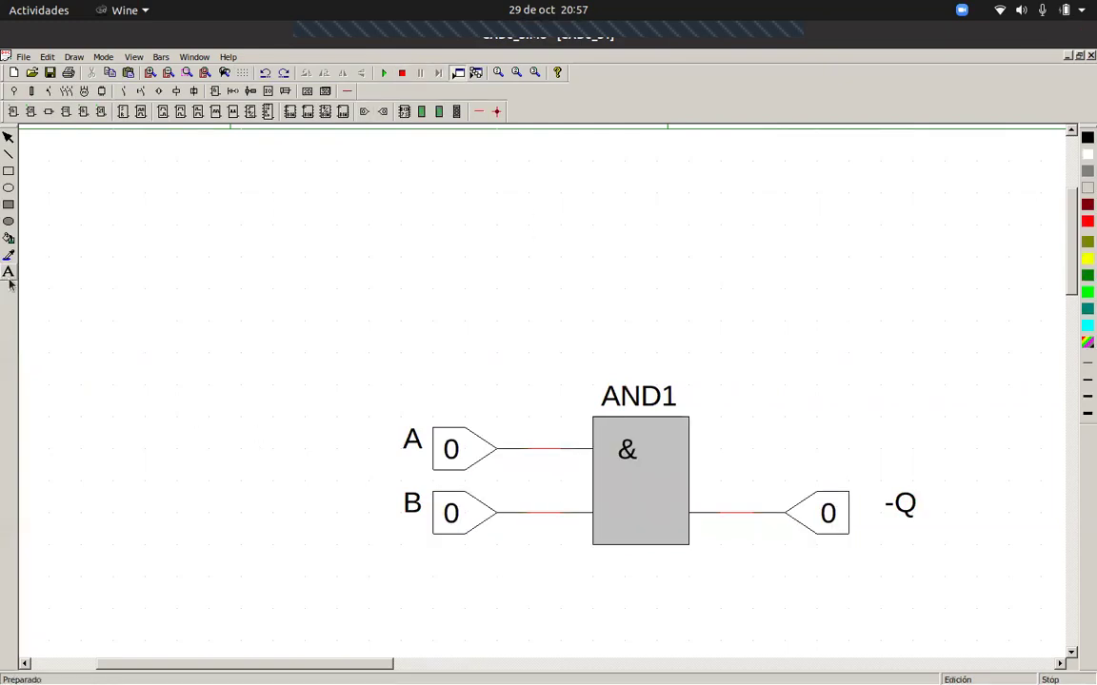
left_click(465, 557)
type("S=A.B")
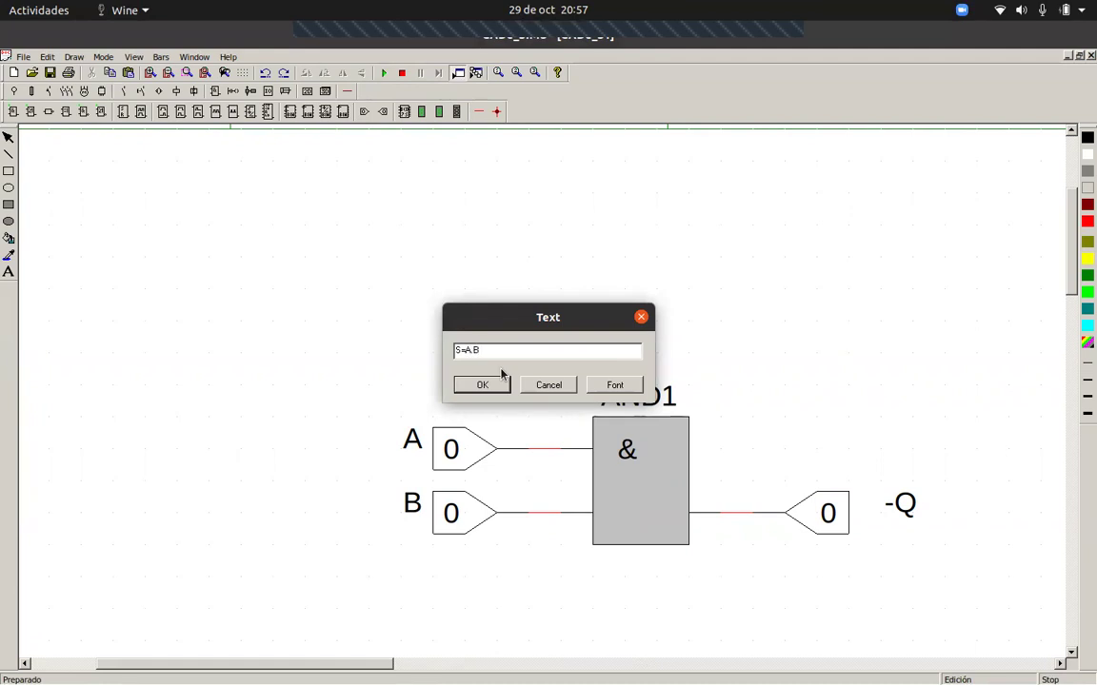
left_click(499, 381)
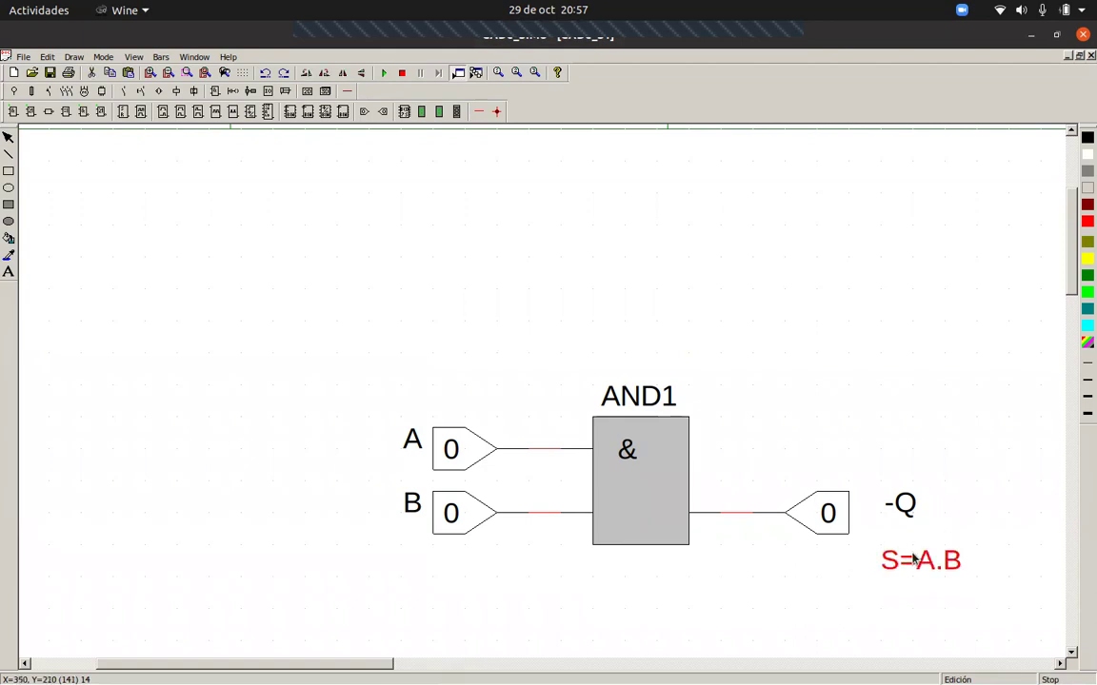
left_click(906, 557)
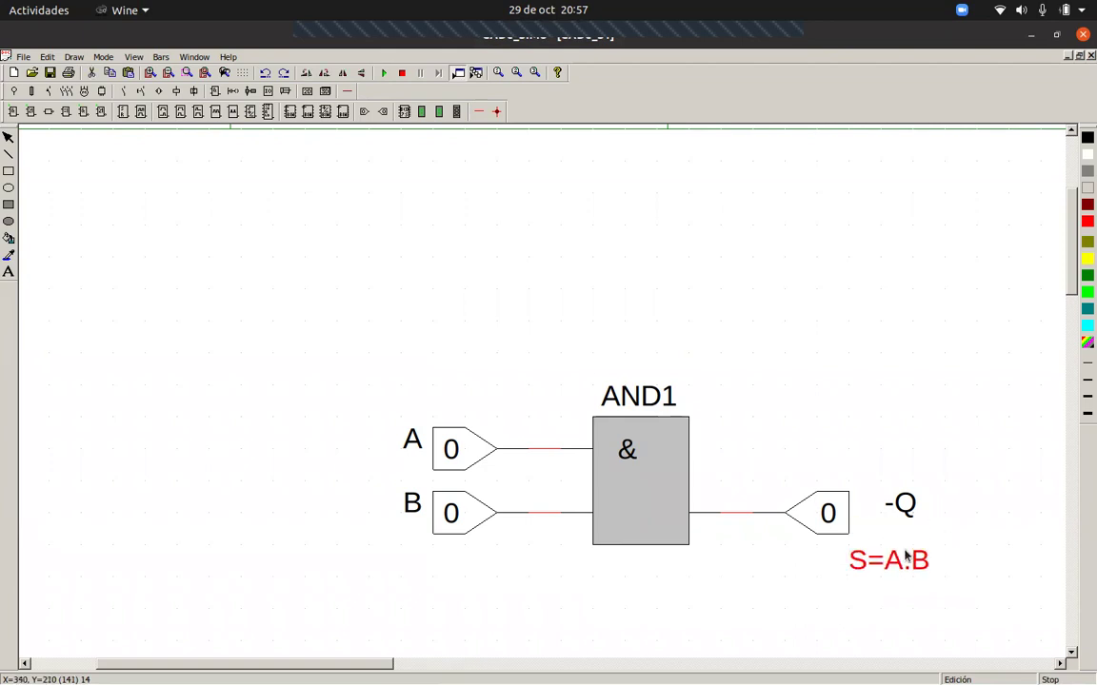
- Rename the output terminal as S
double_click(799, 504)
left_click_drag(514, 259, 483, 260)
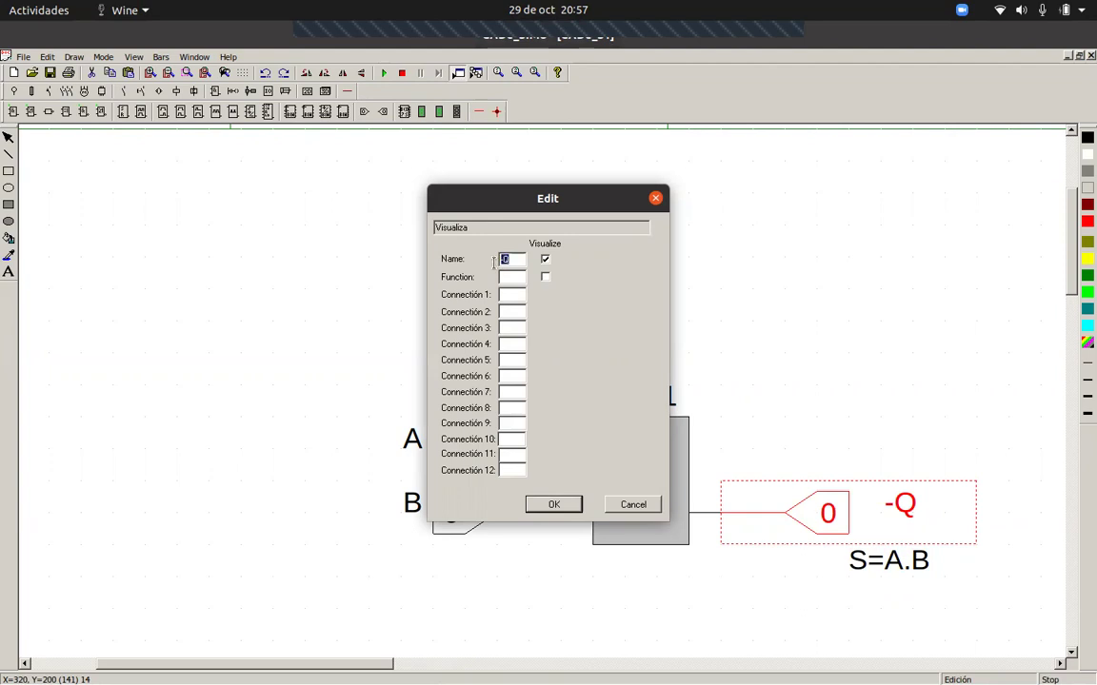
type("S")
left_click(554, 505)
left_click(814, 377)
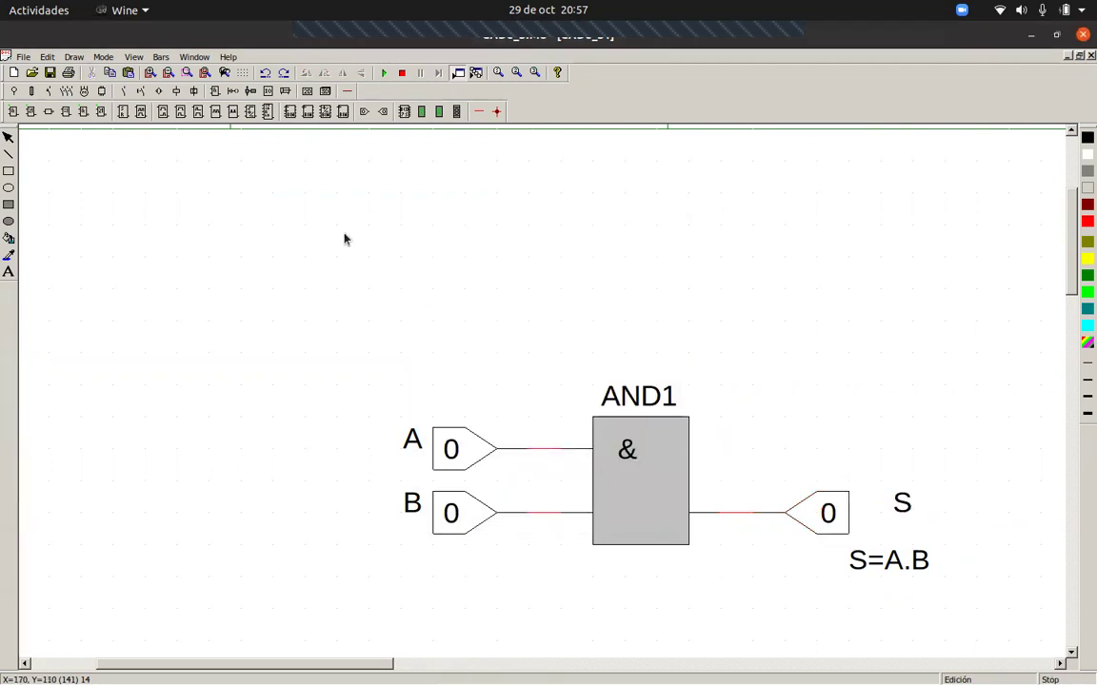
- Simulate the AND circuit again, switching inputs A and B through their combinations of 0 and 1, and stop the simulation
left_click(383, 73)
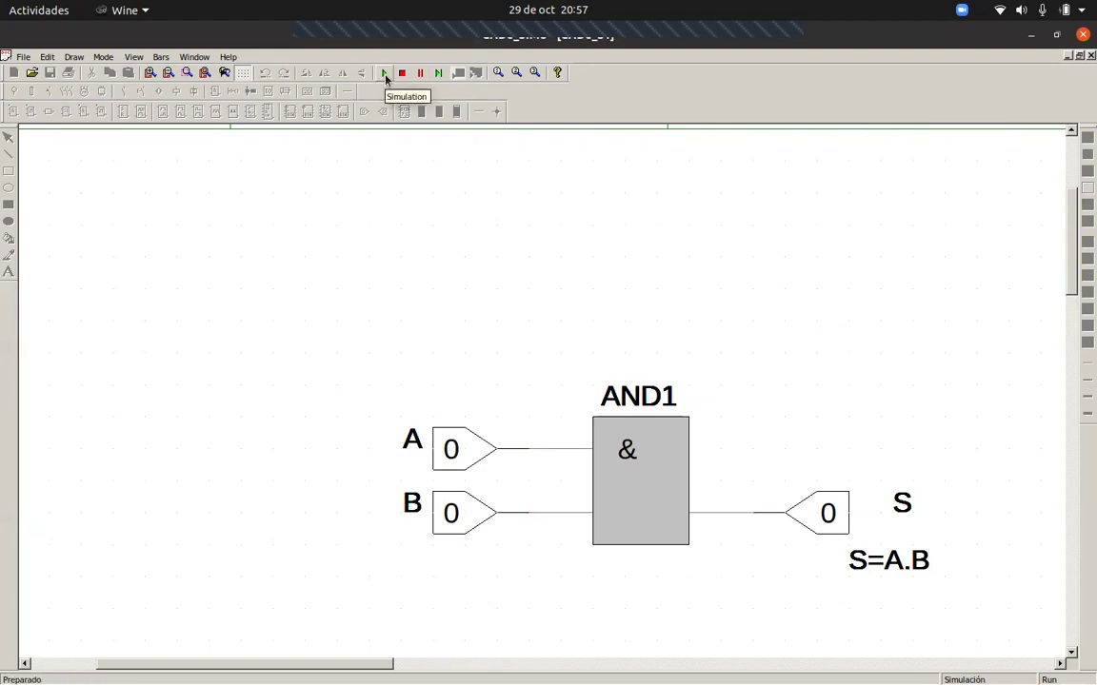
left_click(452, 448)
left_click(453, 511)
left_click(453, 511)
left_click(465, 515)
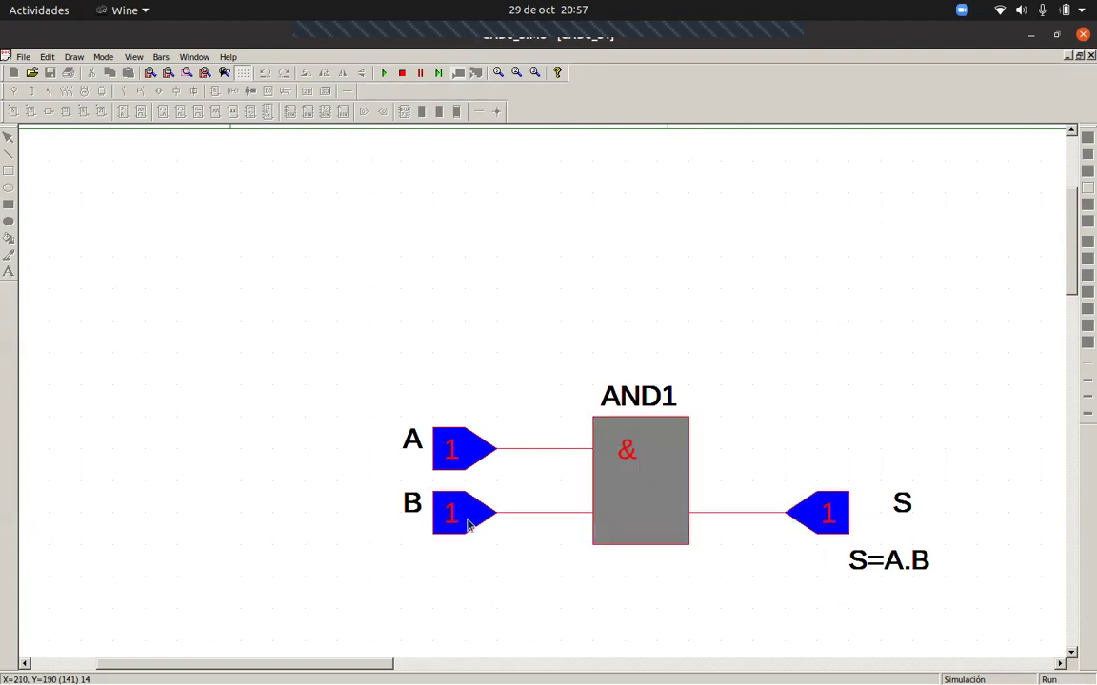
left_click(464, 526)
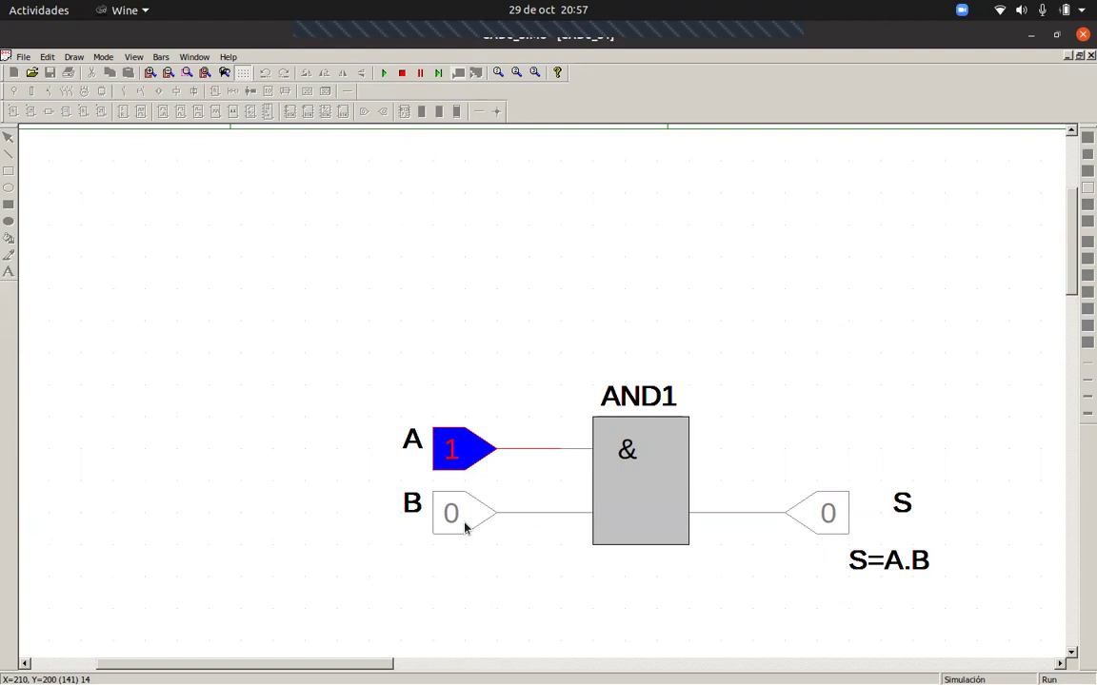
left_click(464, 525)
left_click(455, 451)
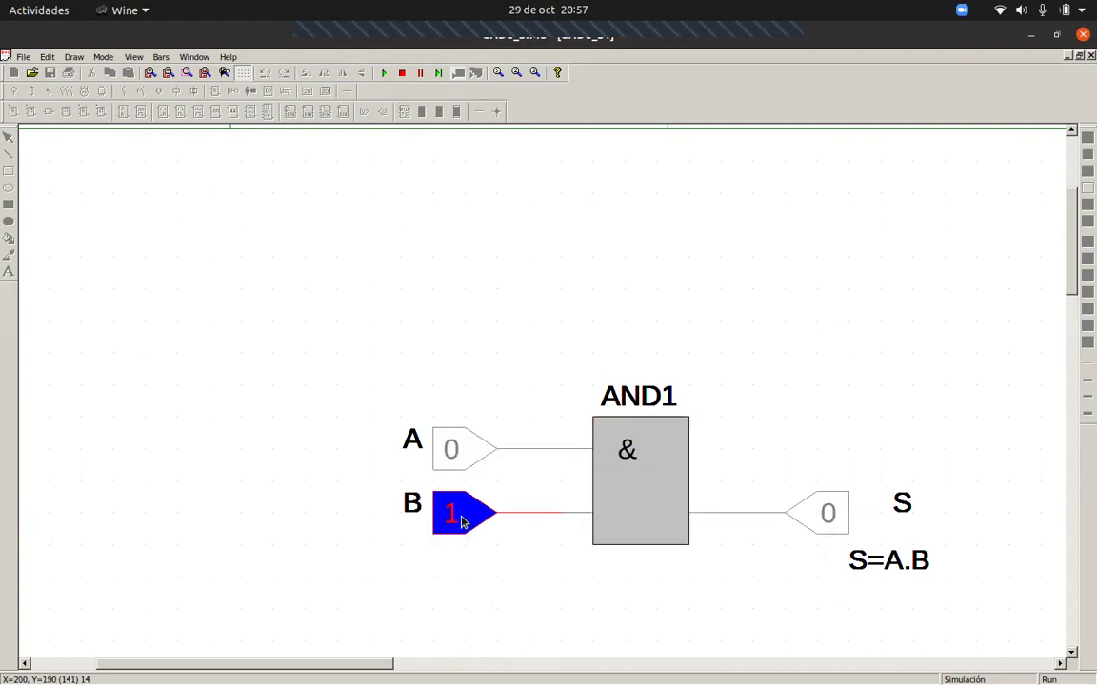
left_click(462, 521)
left_click(401, 73)
- Delete the AND gate and the wires left at inputs A and B and at output S
left_click(641, 475)
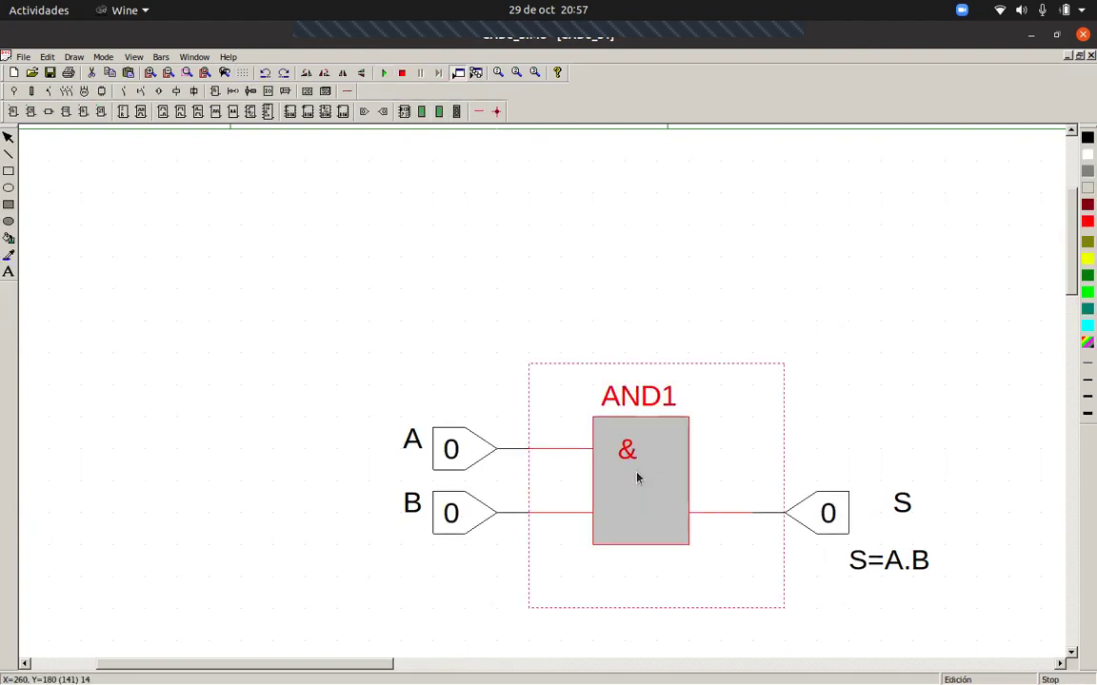
key("Delete")
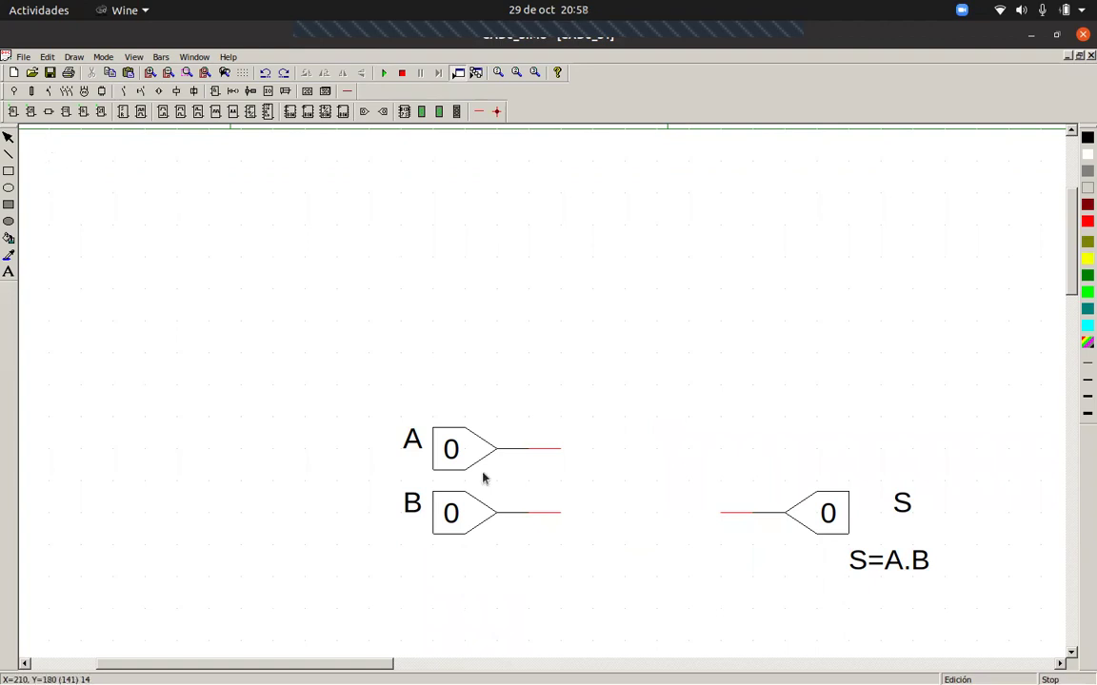
left_click(538, 451)
key("Delete")
left_click(549, 515)
key("Delete")
key("Delete")
- Place a two-input OR gate between the terminals and wire it to inputs A and B and to output S
left_click(35, 114)
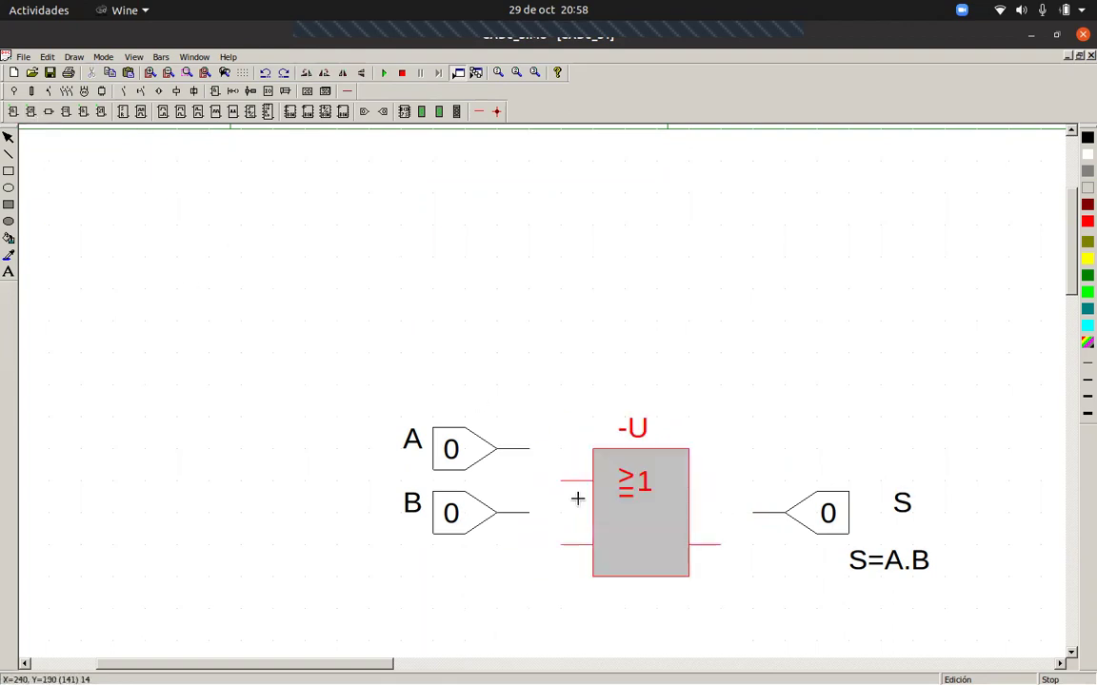
left_click(584, 469)
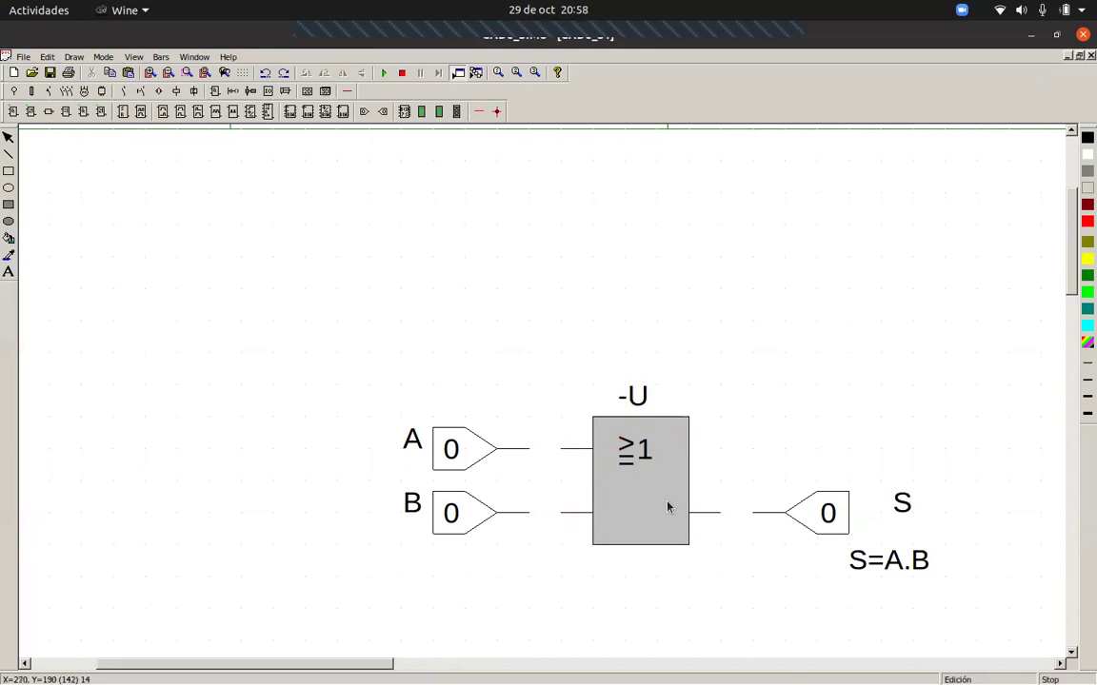
left_click(486, 112)
left_click_drag(529, 448, 563, 448)
left_click_drag(529, 513, 562, 513)
left_click_drag(720, 522, 766, 521)
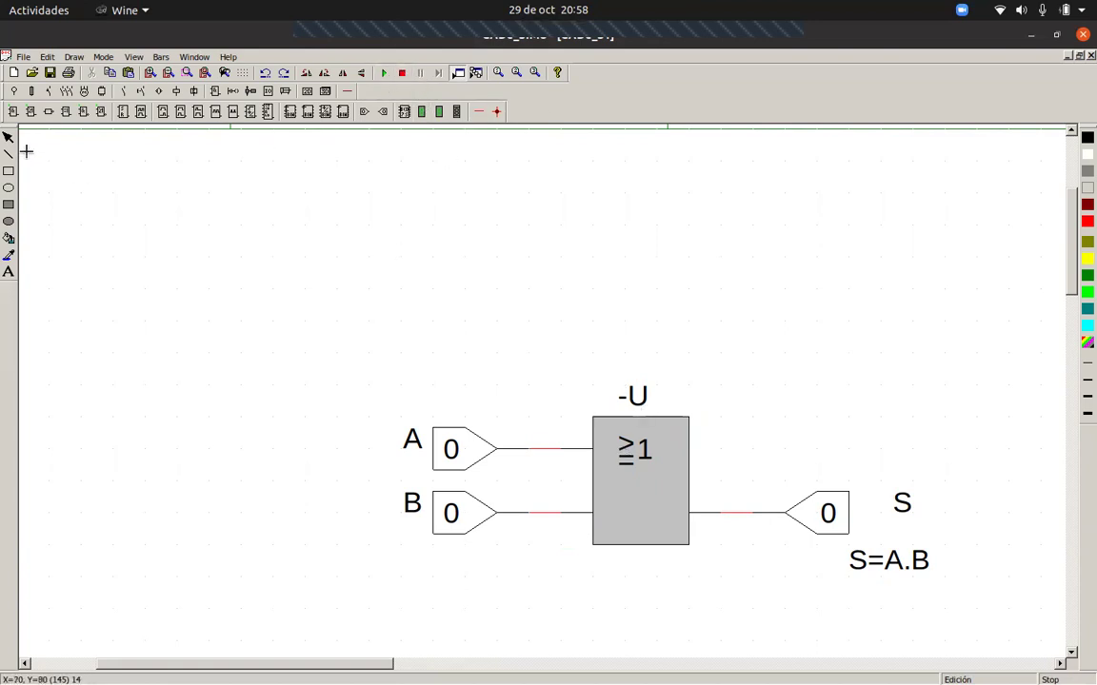
- Name the new gate OR
double_click(624, 453)
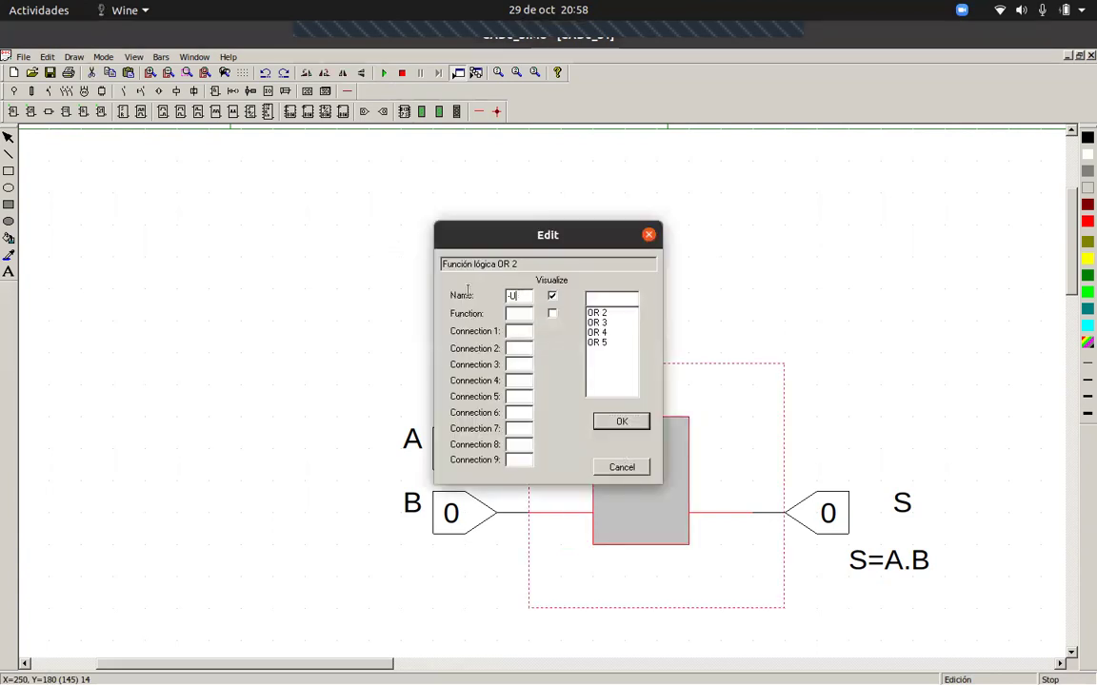
type("OR")
key("Return")
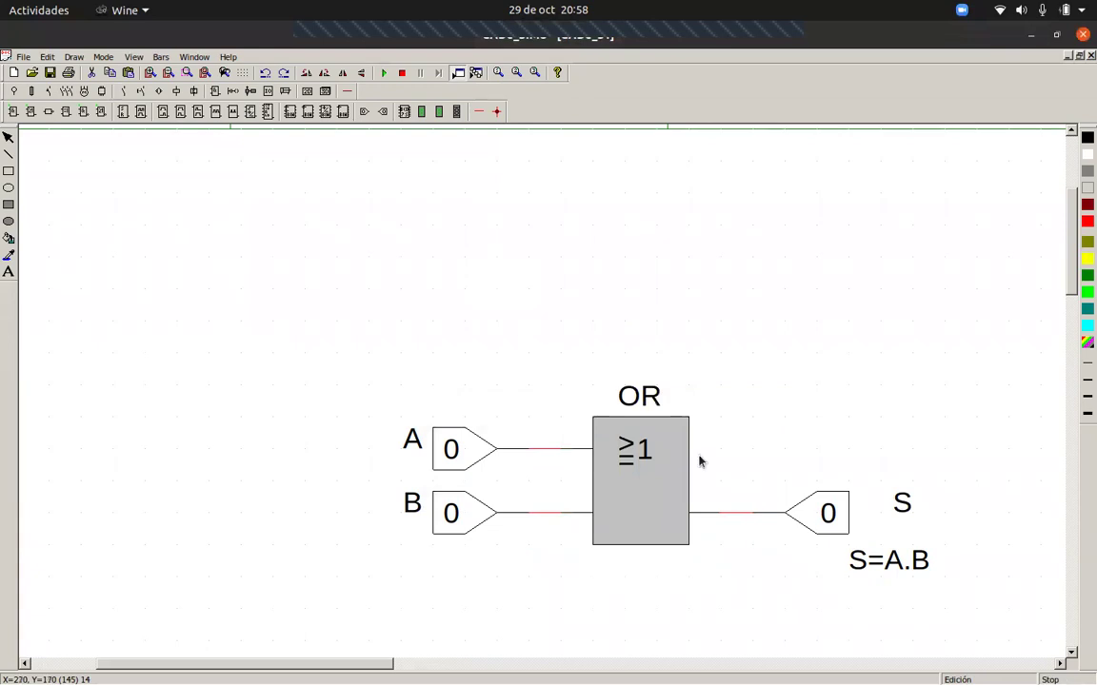
- Change the expression label below the output terminal to S=A+B
double_click(912, 559)
left_click(474, 350)
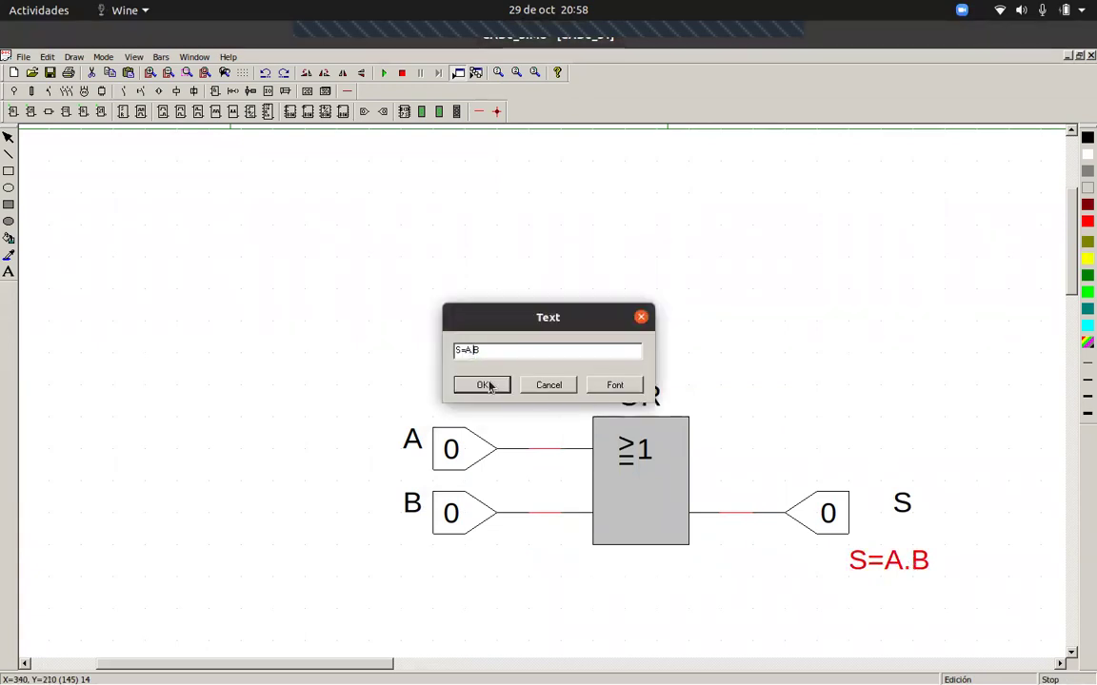
type("+")
left_click(488, 385)
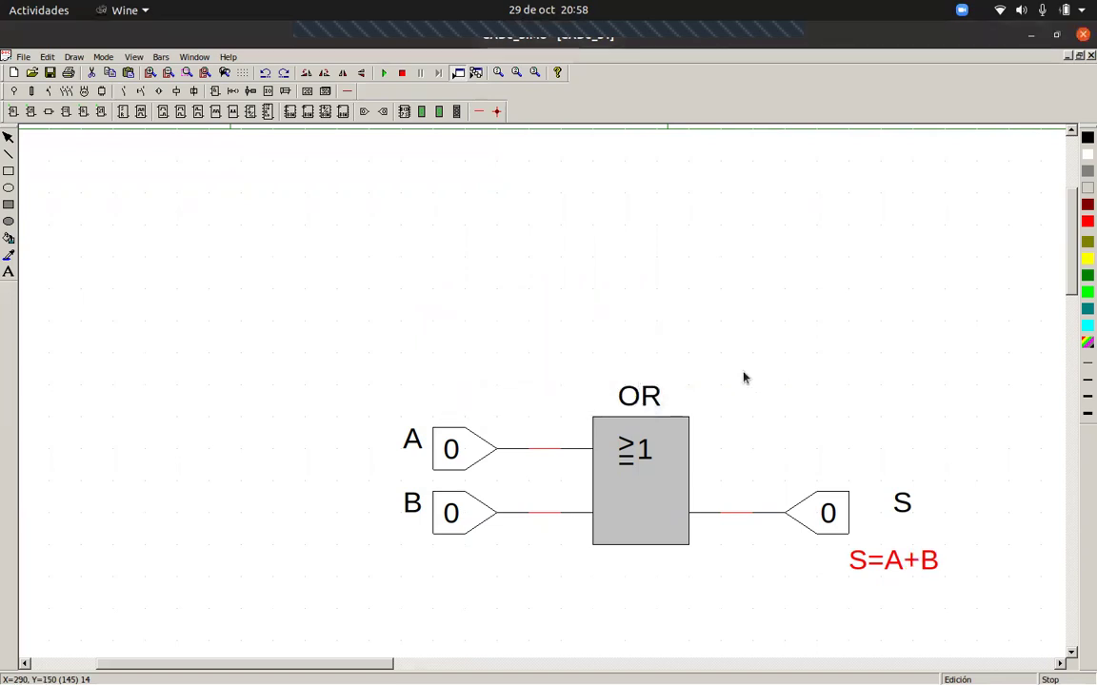
- Simulate the OR circuit, switching inputs A and B through their combinations of 0 and 1, and stop the simulation
left_click(383, 72)
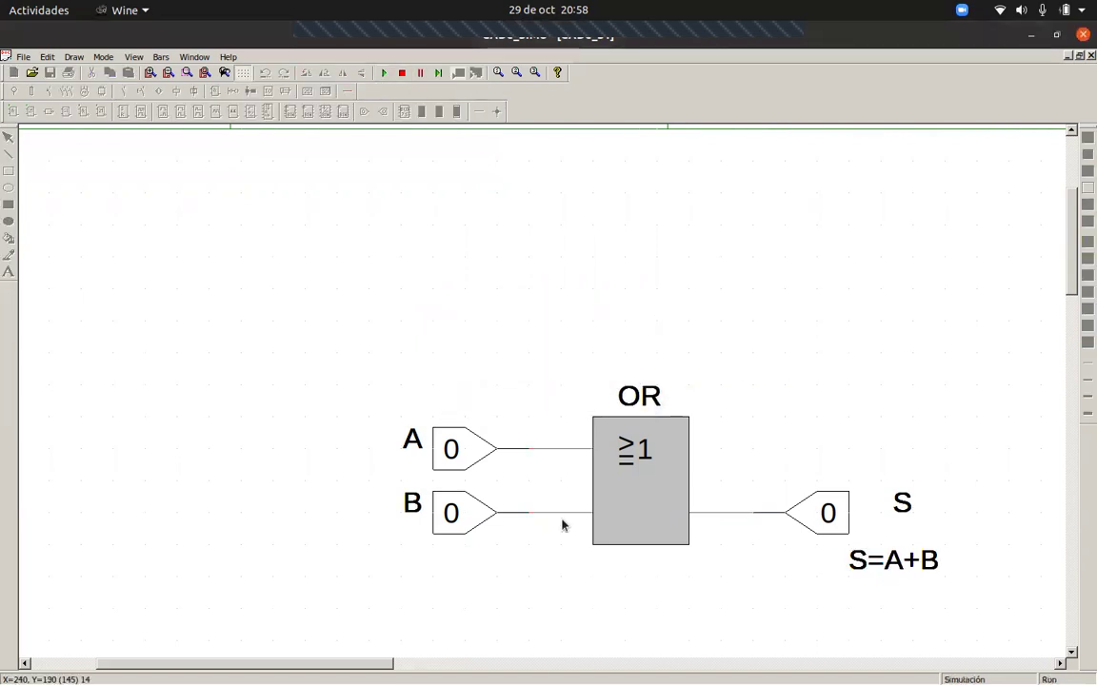
left_click(447, 447)
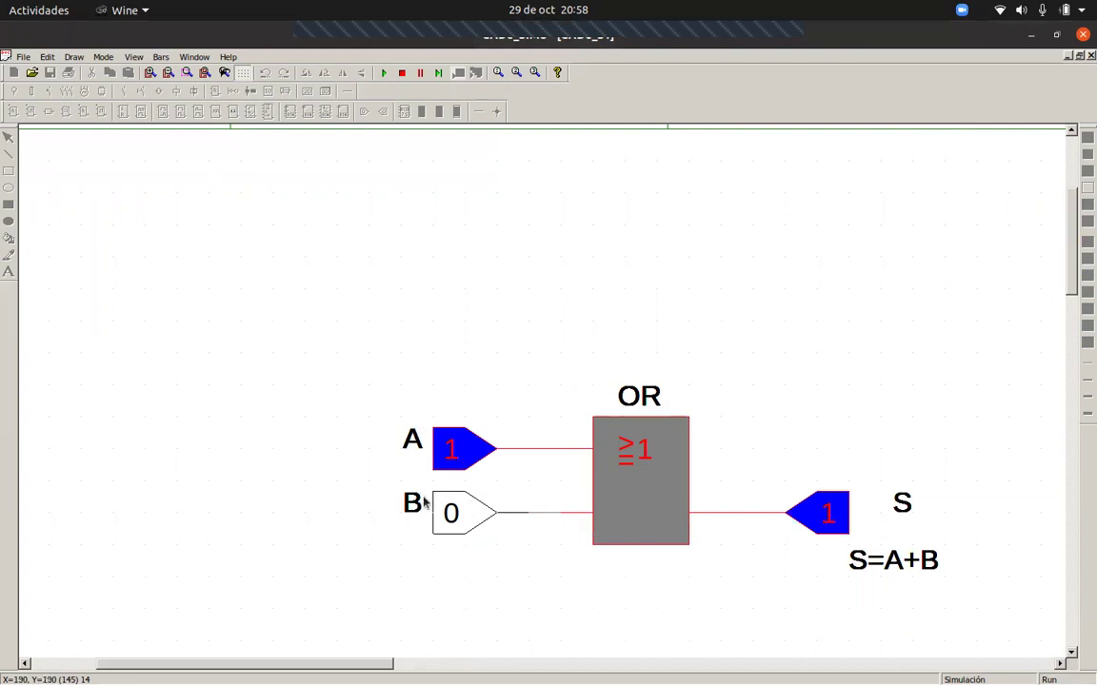
left_click(455, 519)
left_click(452, 457)
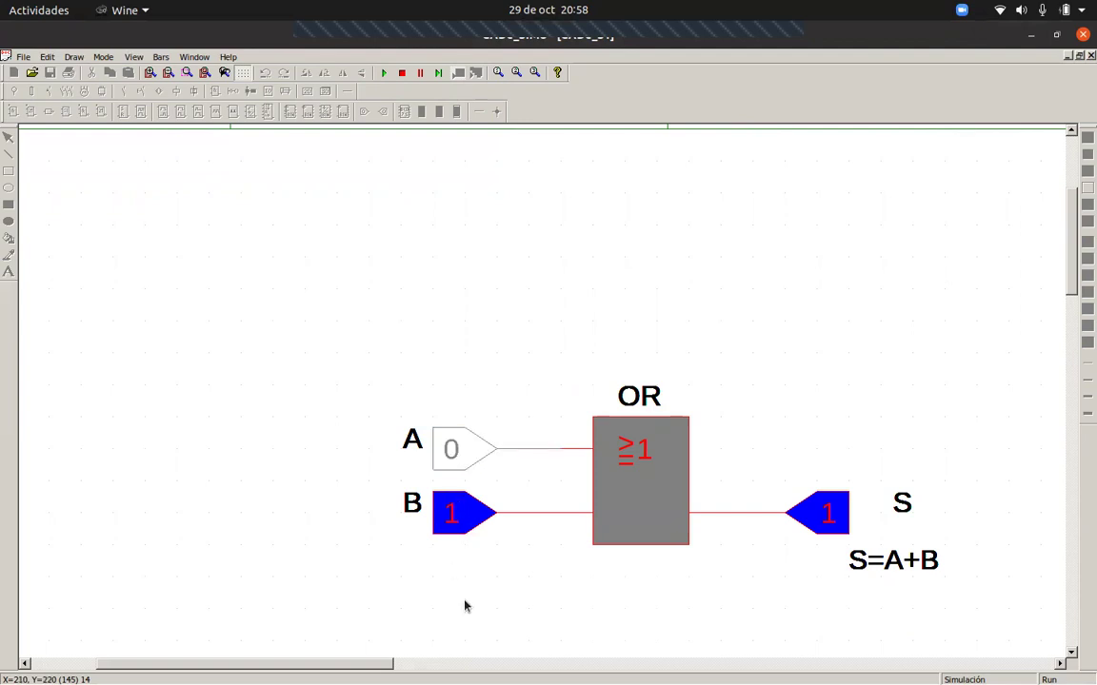
left_click(455, 513)
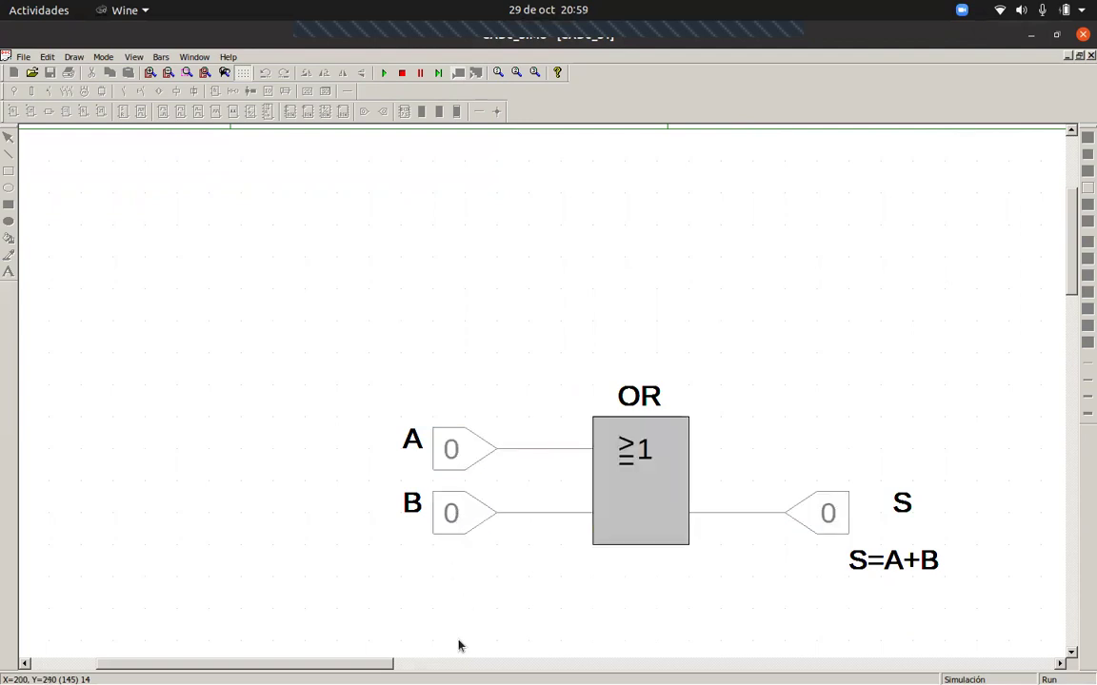
left_click(402, 74)
- Delete input B, its wire and the OR gate
left_click(473, 514)
key("Delete")
left_click(617, 510)
key("Delete")
left_click(544, 512)
key("Delete")
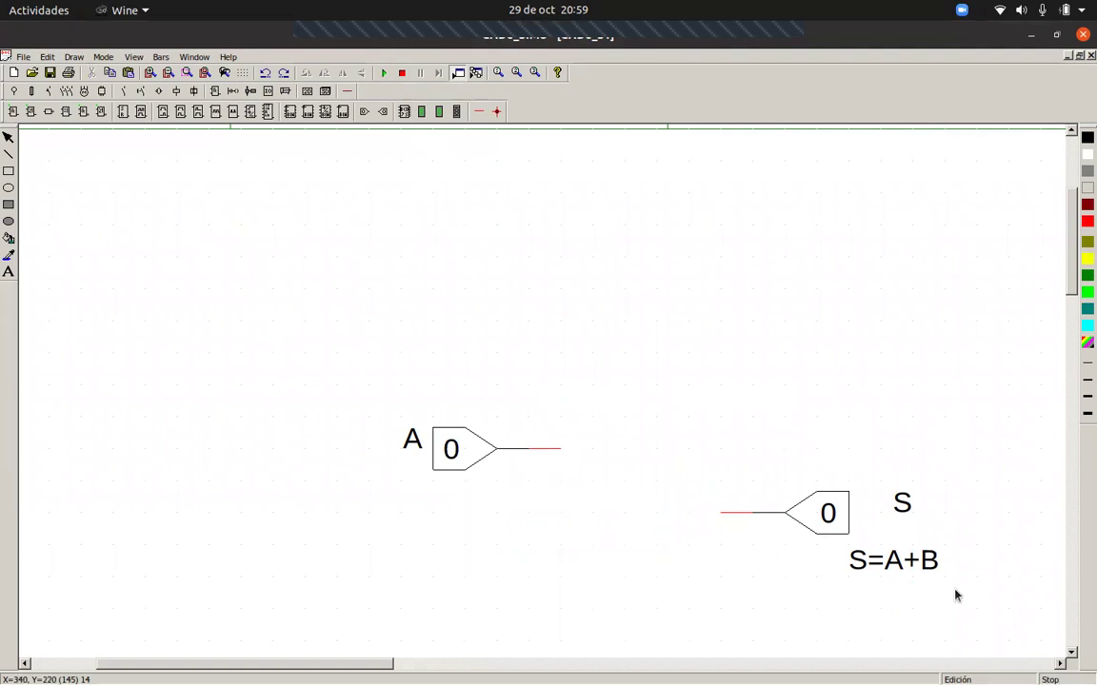
- Move output terminal S level with input A and delete the output wire and the S=A+B label
left_click_drag(657, 441, 930, 583)
left_click_drag(829, 548, 962, 600)
key("Delete")
- Place an inverter gate between input A and output S and name it NOT
left_click(54, 113)
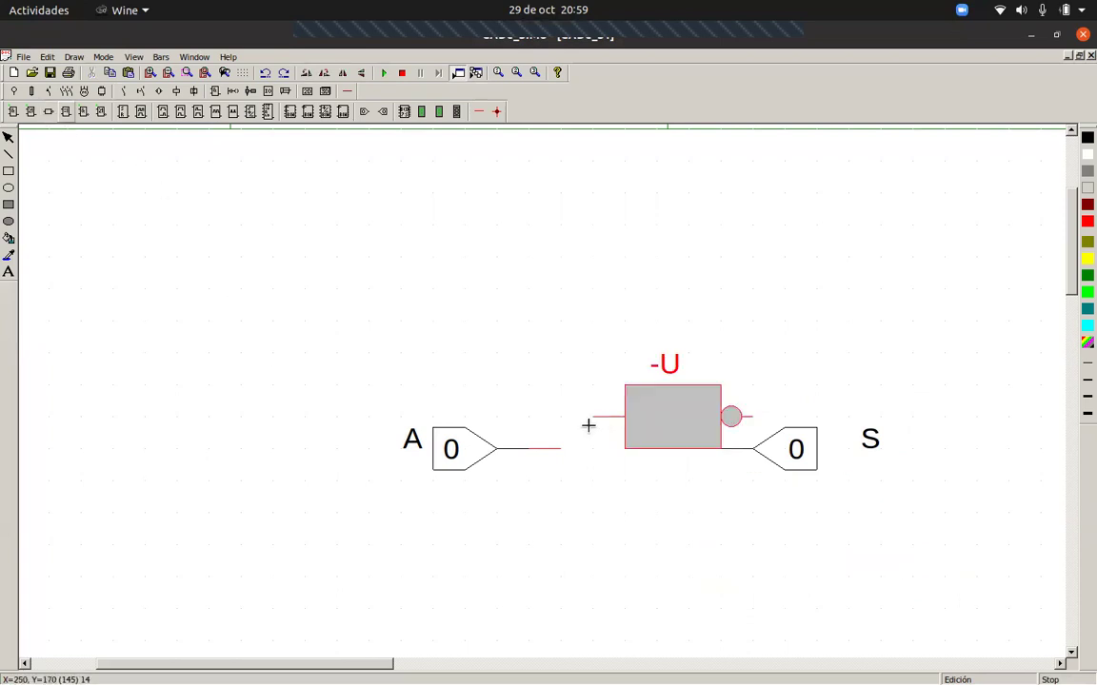
left_click(580, 464)
double_click(614, 436)
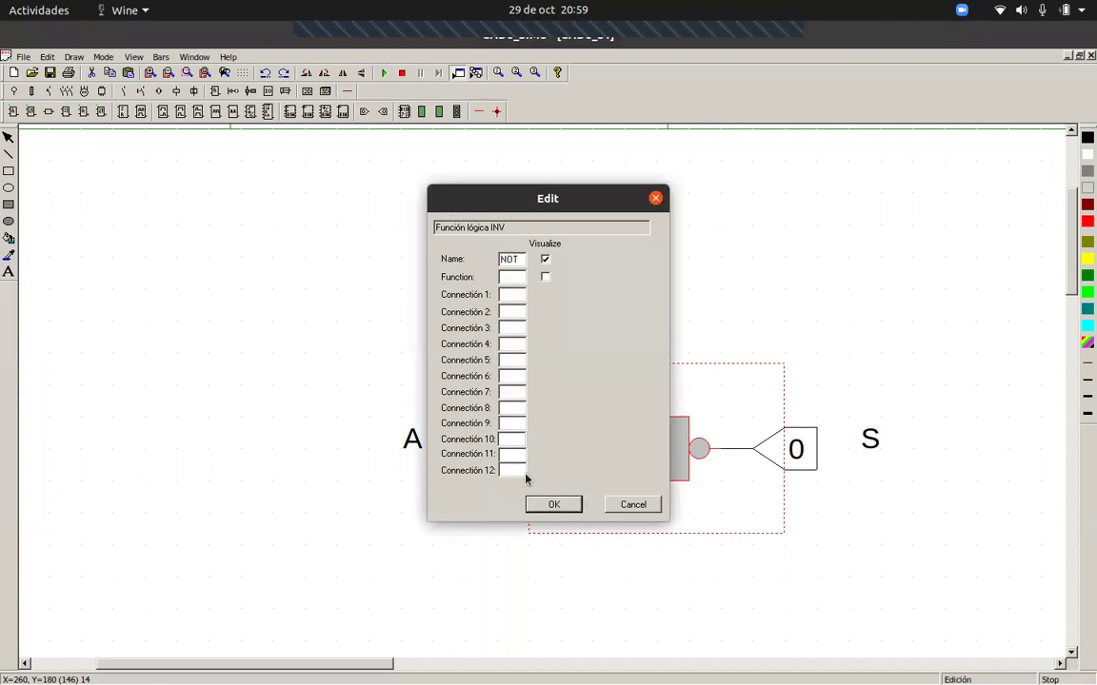
left_click(558, 505)
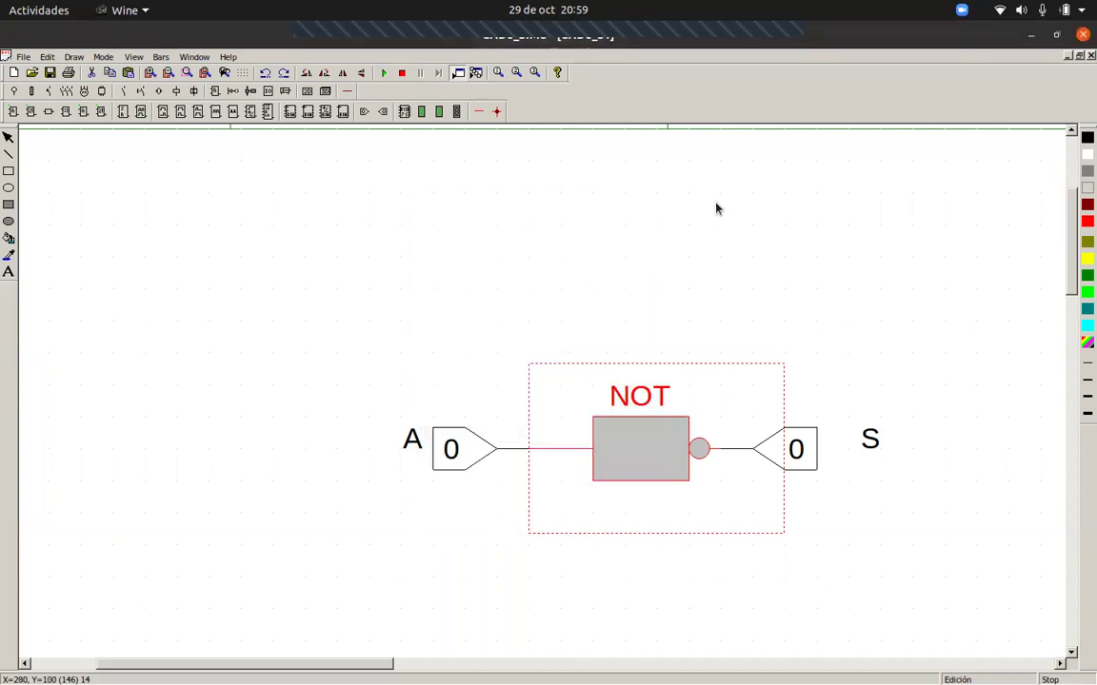
- Simulate the NOT circuit, switching input A to 1 and back to 0, and stop the simulation
left_click(388, 76)
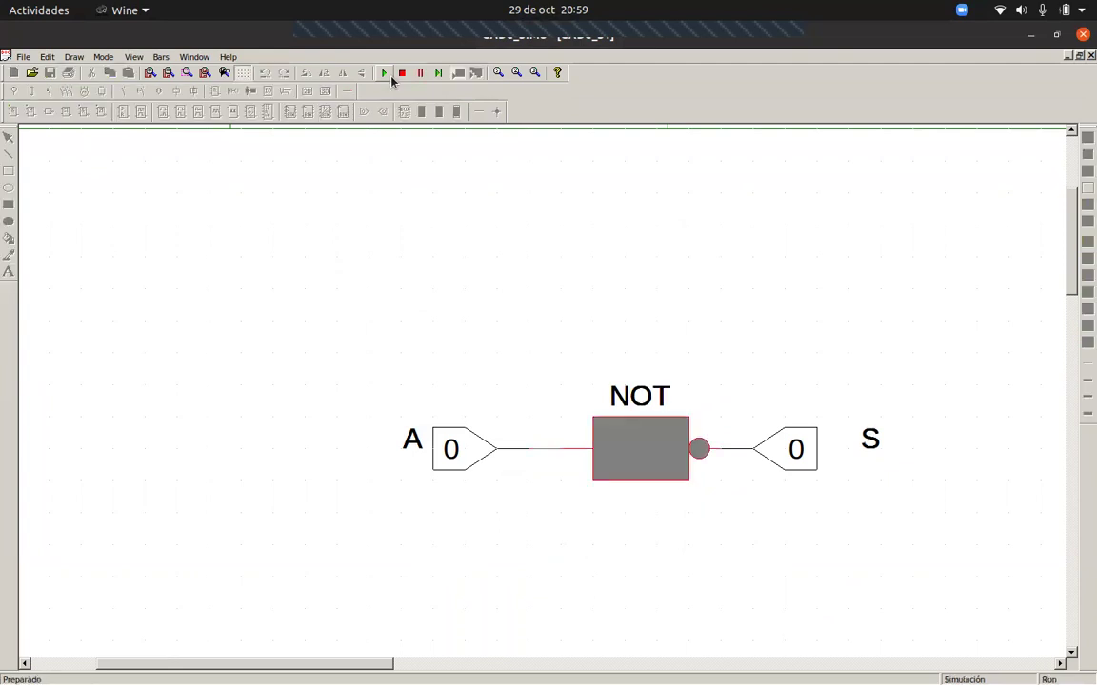
left_click(466, 457)
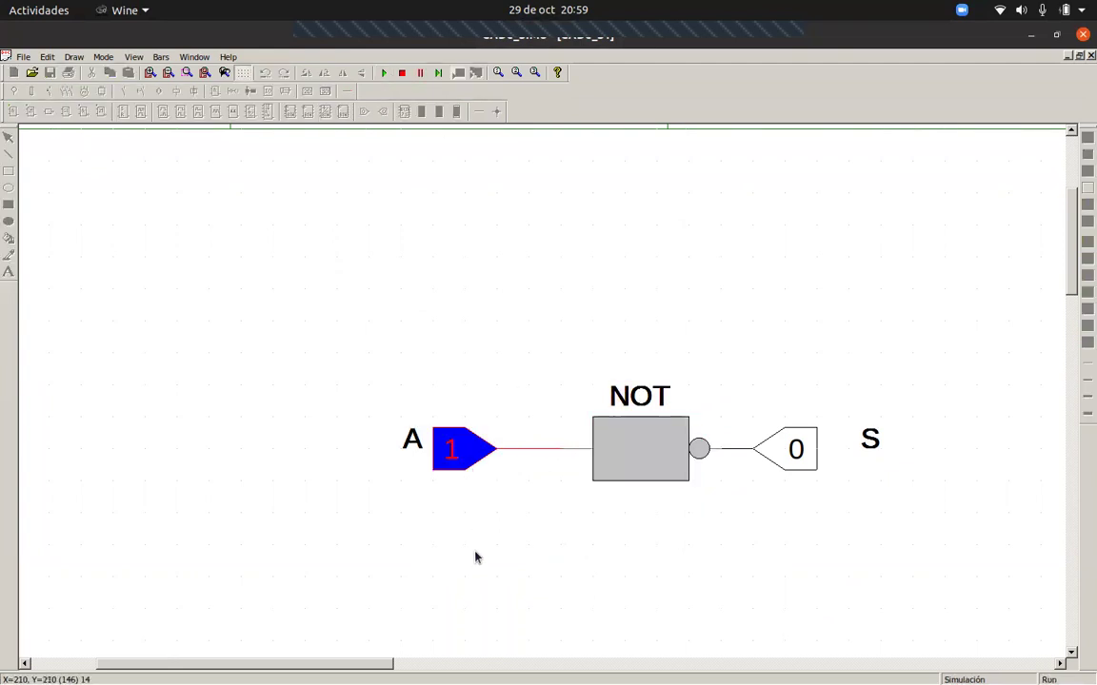
left_click(455, 461)
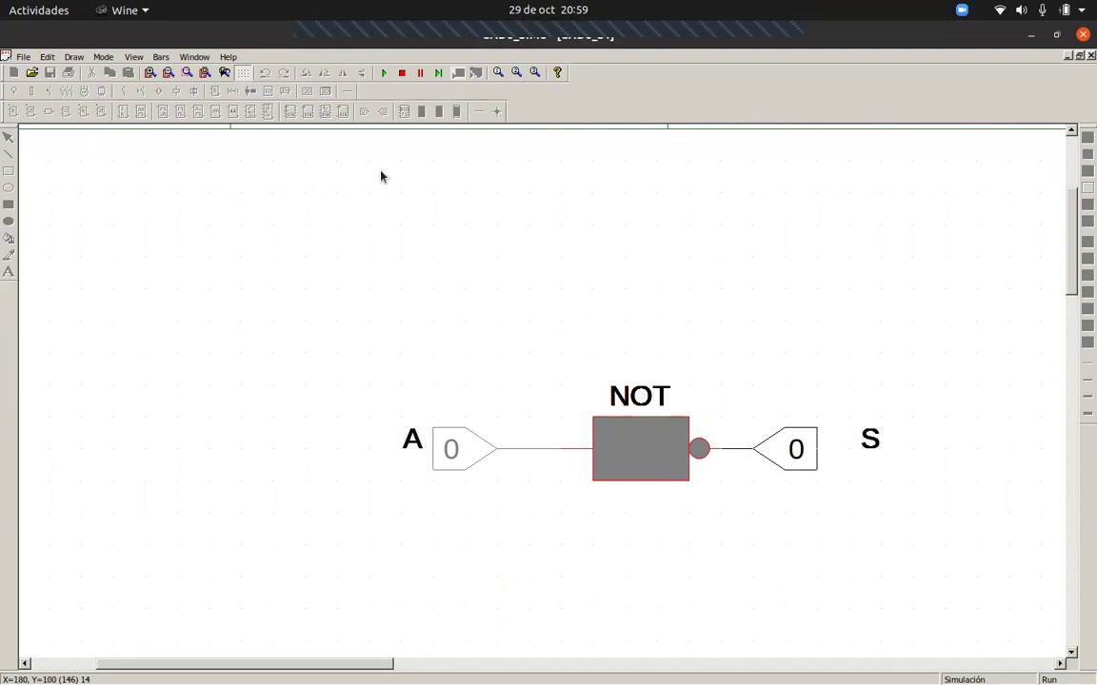
left_click(402, 73)
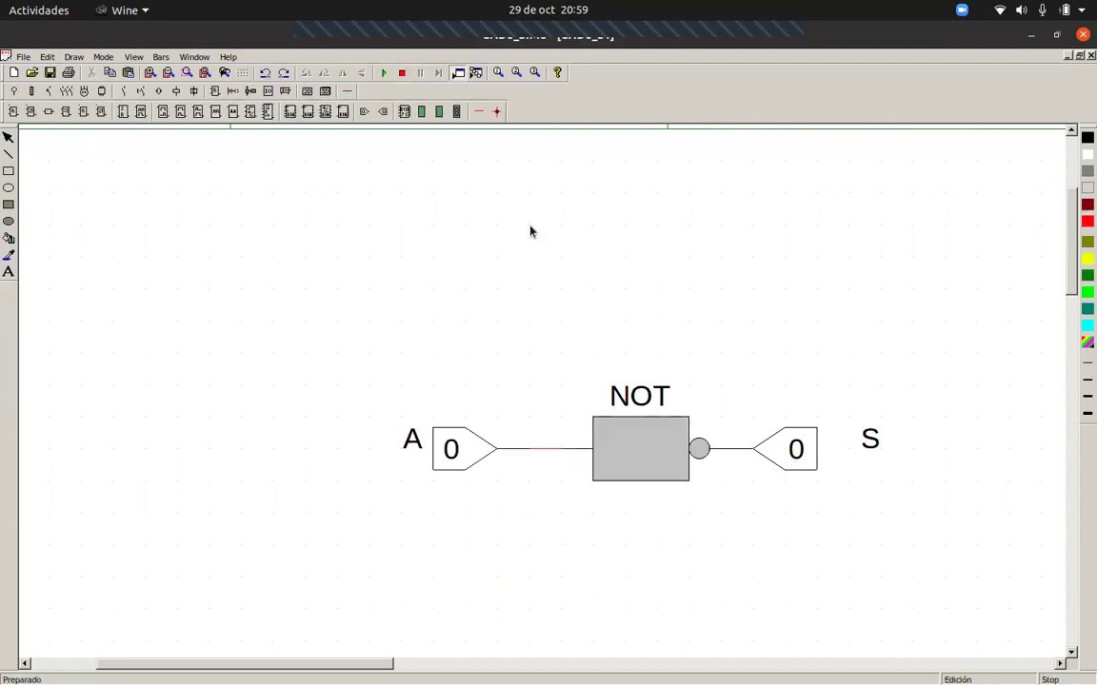
- Move output terminal S away from the NOT gate, leaving a gap for a connecting wire
left_click(727, 452)
left_click(750, 467)
left_click_drag(750, 466, 782, 469)
left_click(767, 449)
left_click(802, 509)
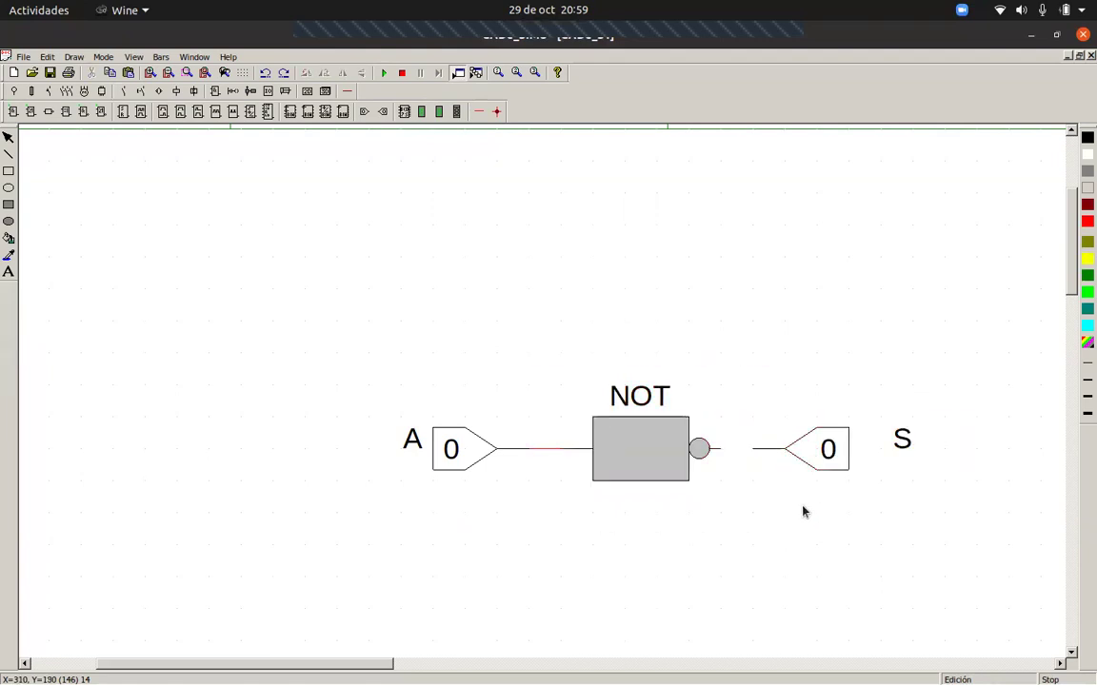
- Draw a wire across the gap between the NOT gate's output and output terminal S
left_click(765, 453)
left_click(541, 478)
left_click(478, 111)
left_click_drag(725, 451, 753, 451)
- Simulate the NOT circuit with input A at 0, switch A to 1, and stop the simulation
left_click(384, 72)
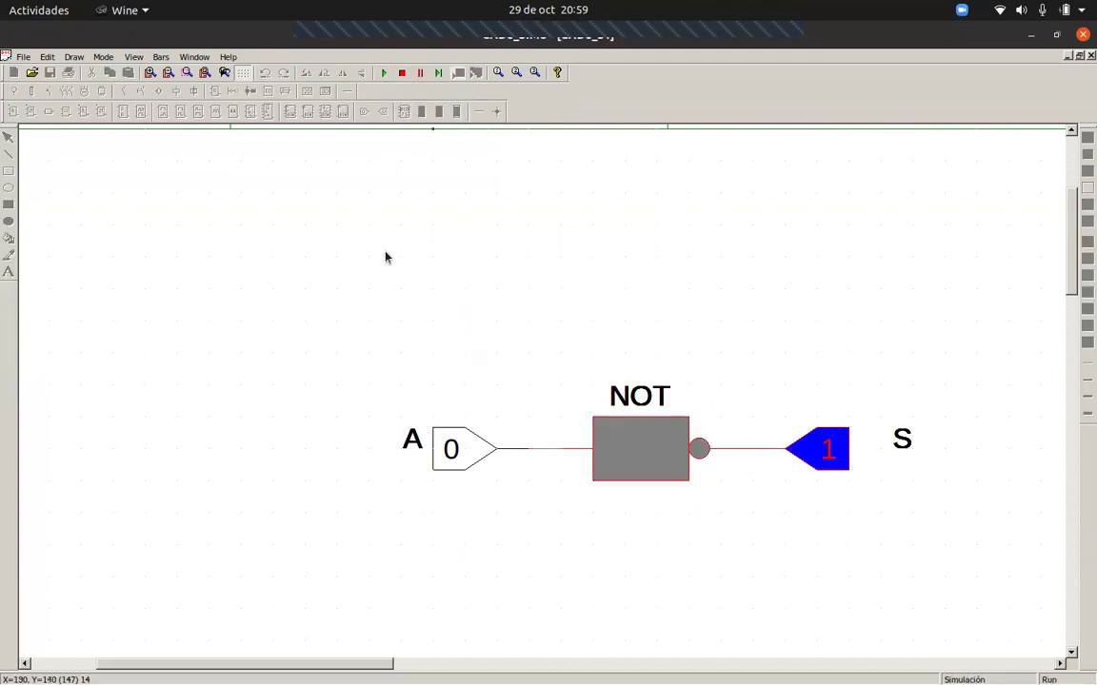
left_click(458, 466)
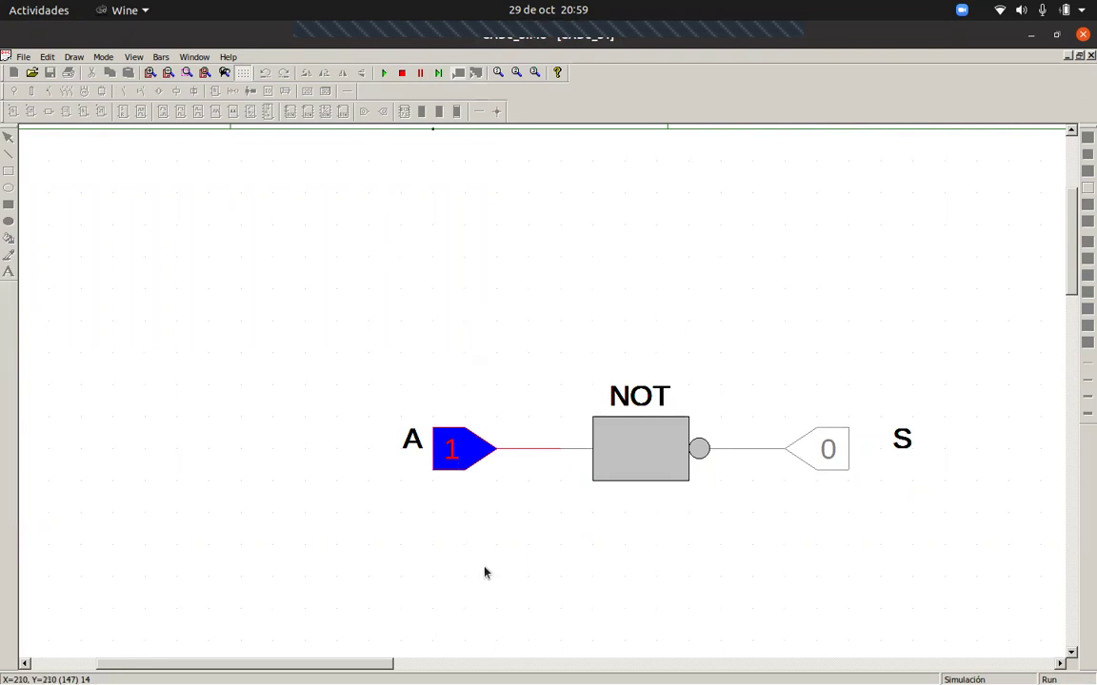
left_click(401, 72)
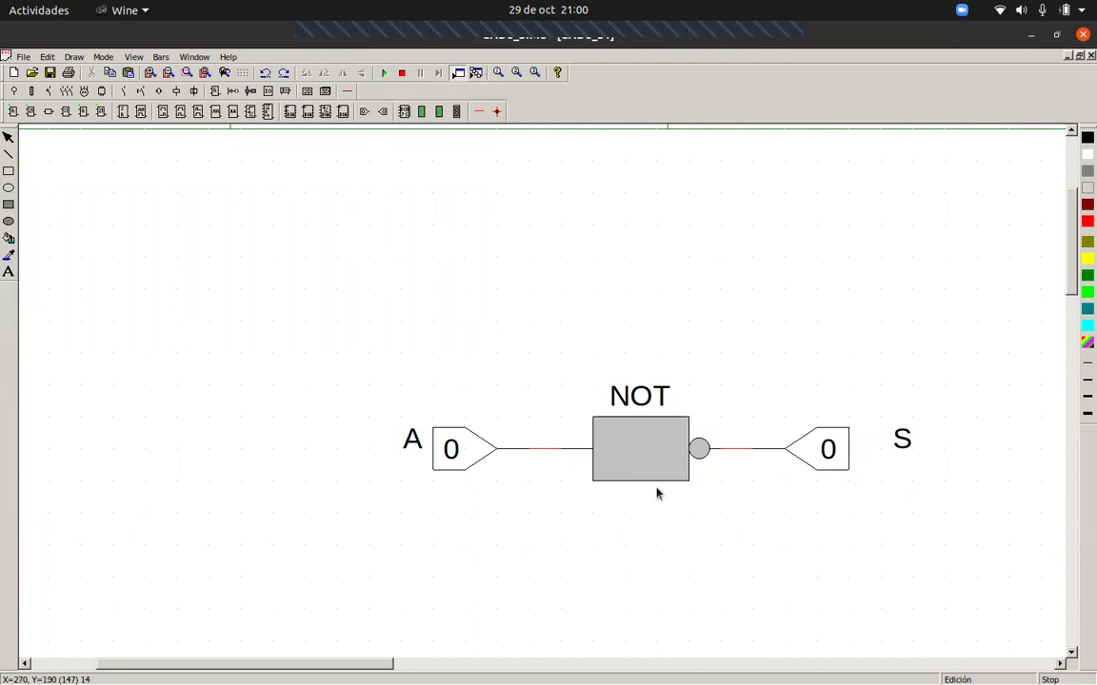
- Place an S-R flip-flop block above the NOT gate, shift it sideways, and delete it
left_click(139, 114)
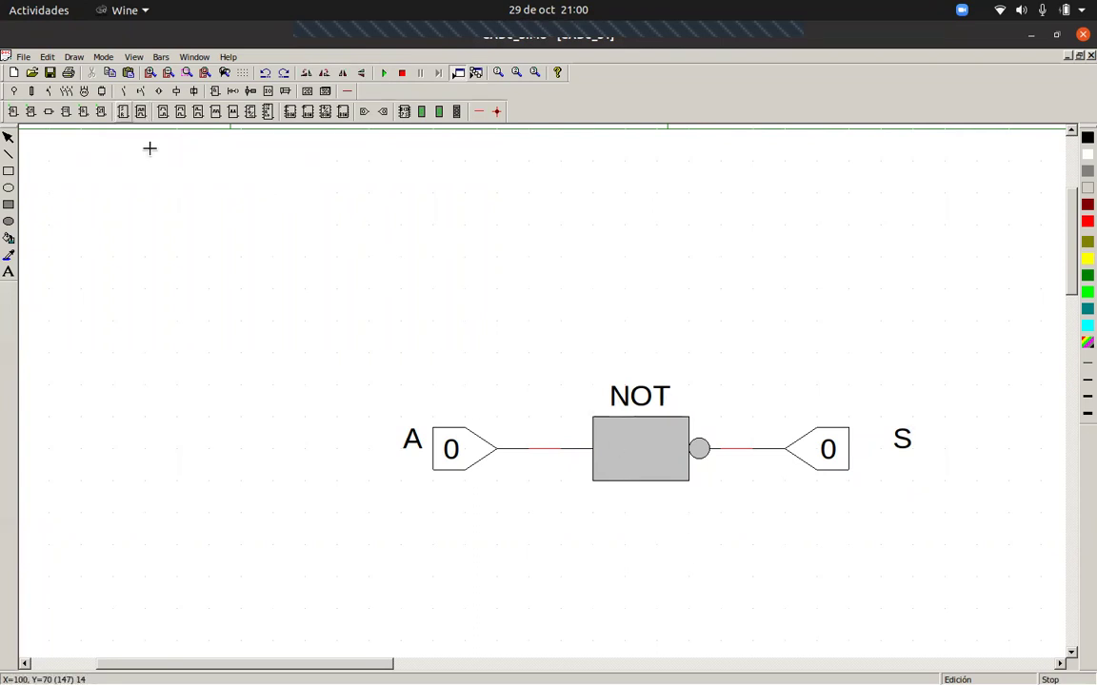
left_click(597, 284)
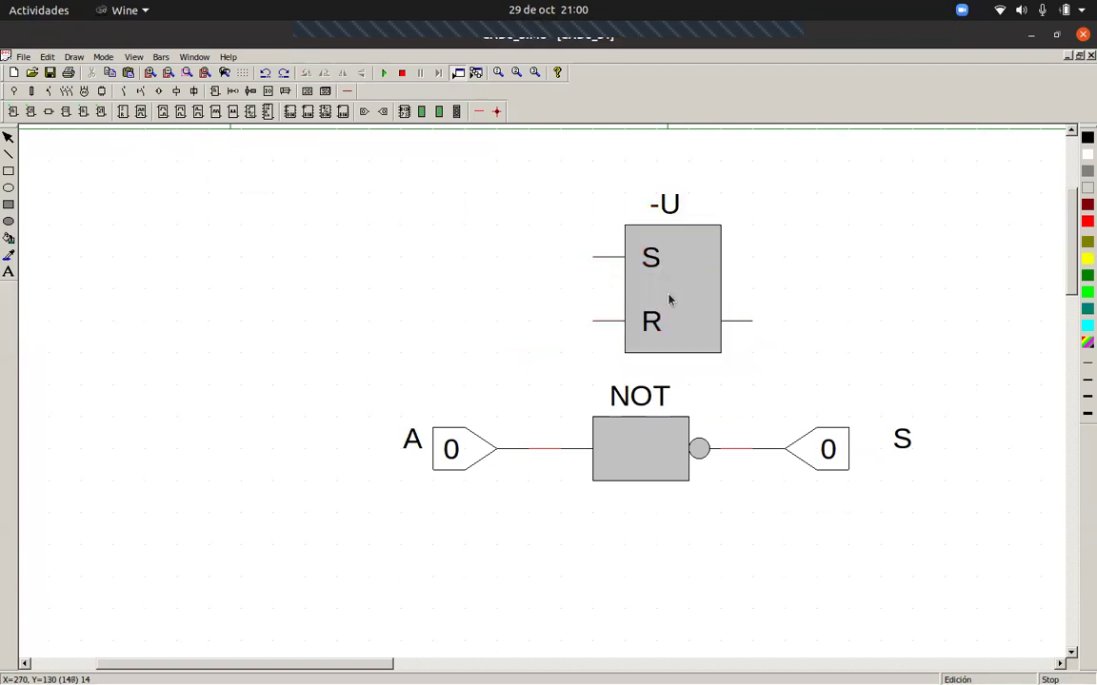
left_click_drag(643, 294, 533, 266)
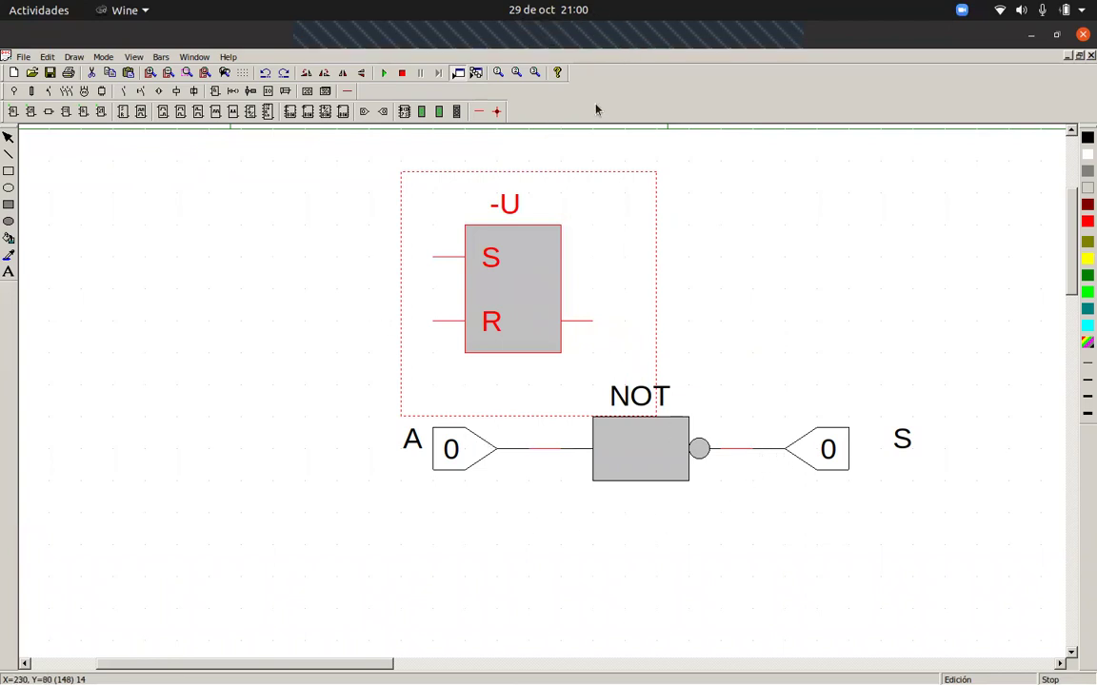
left_click(304, 259)
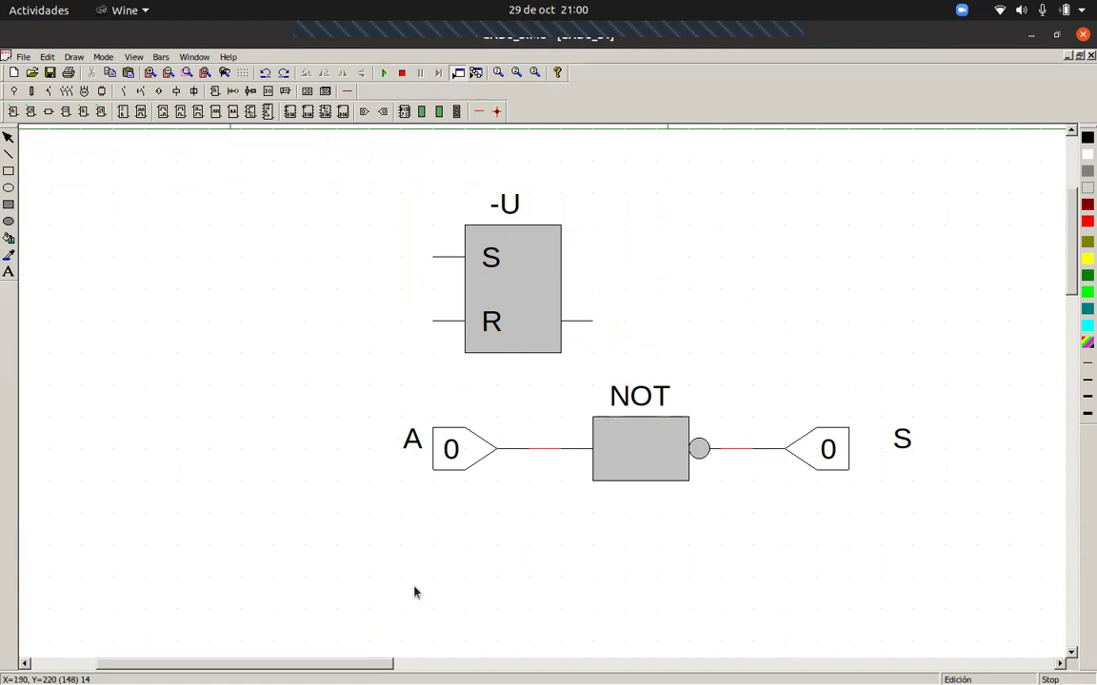
left_click(487, 314)
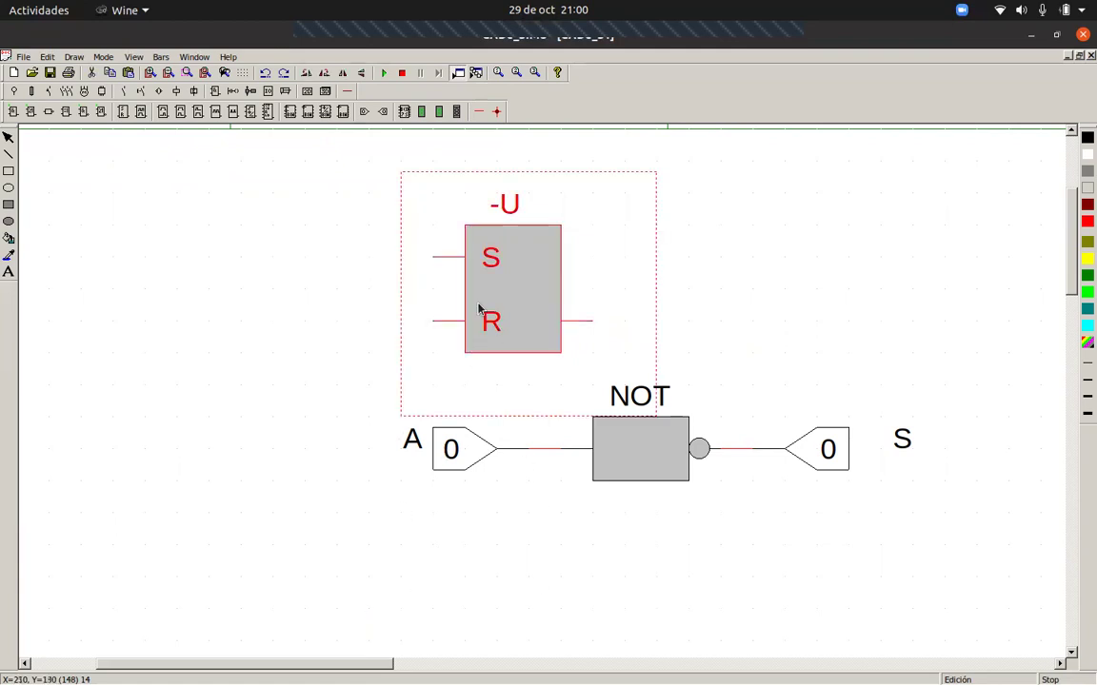
key("Delete")
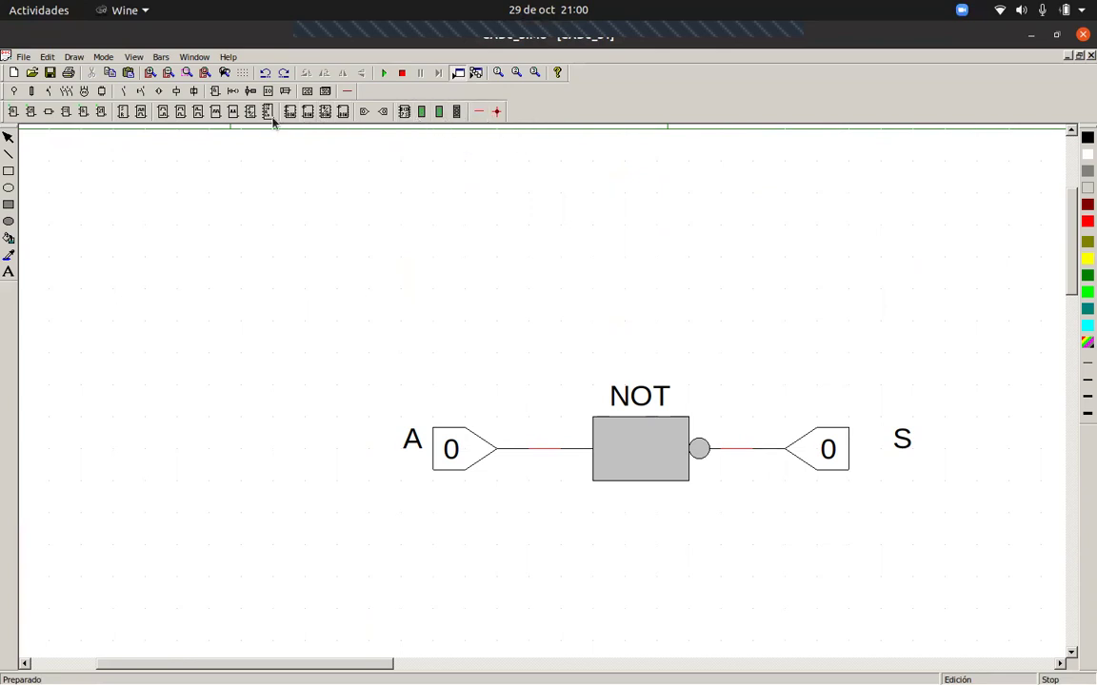
- Delete input terminal A and output terminal S from the NOT circuit
left_click(469, 455)
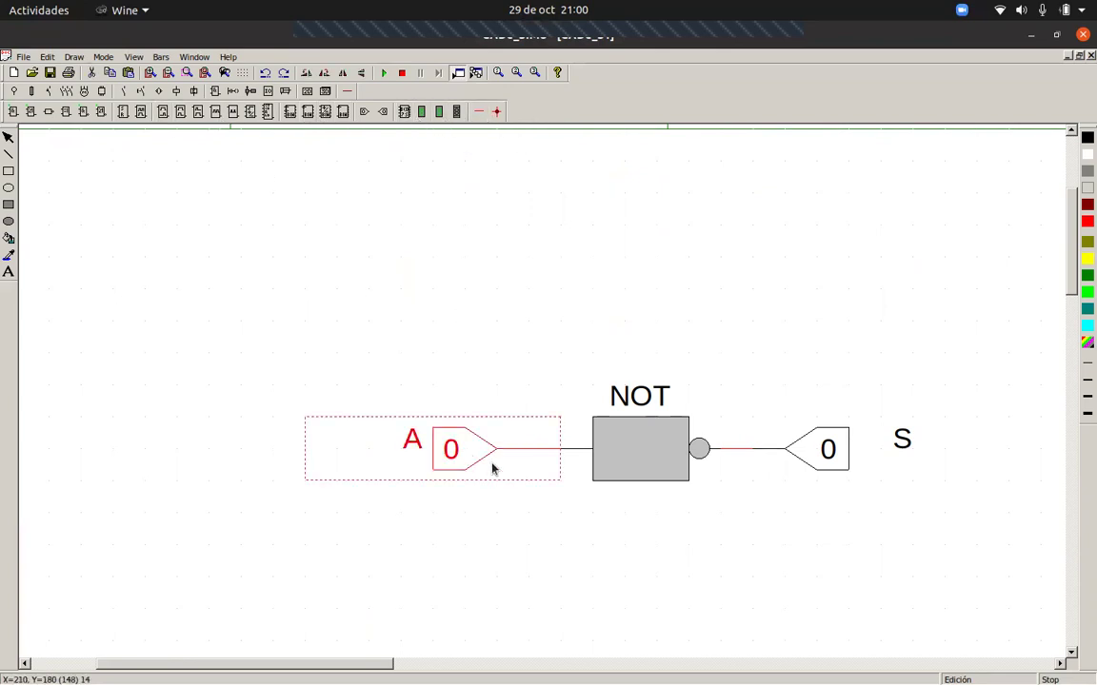
key("Delete")
left_click(830, 453)
key("Delete")
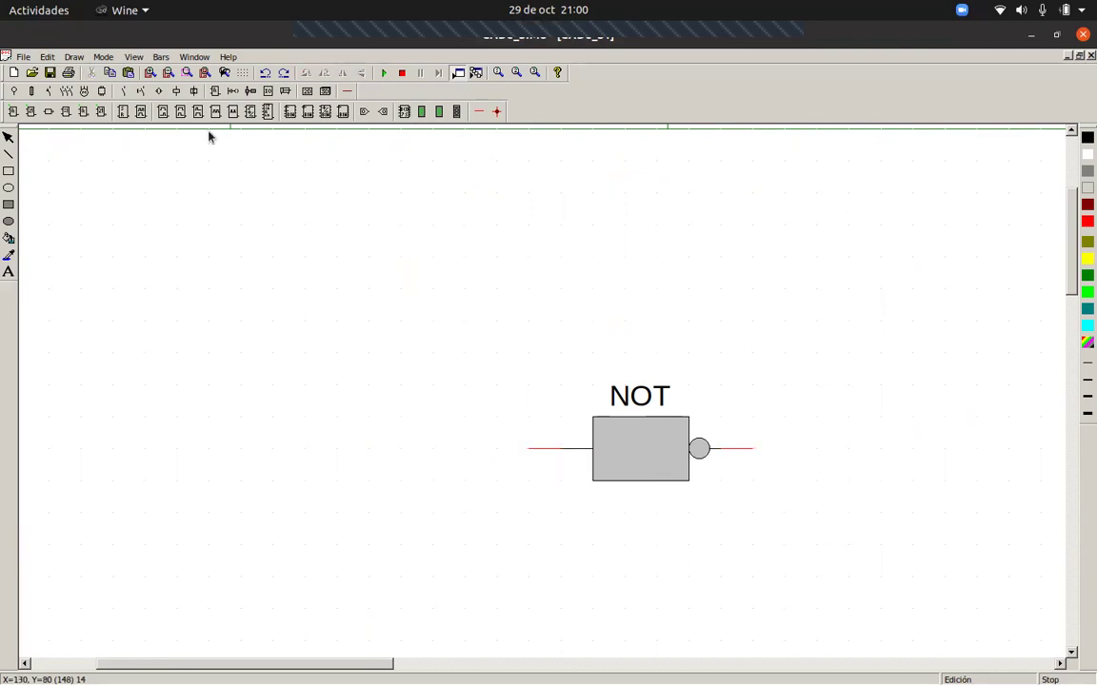
- Display the contact component set and clear the sheet by deleting the NOT gate and its leftover wires
left_click(141, 92)
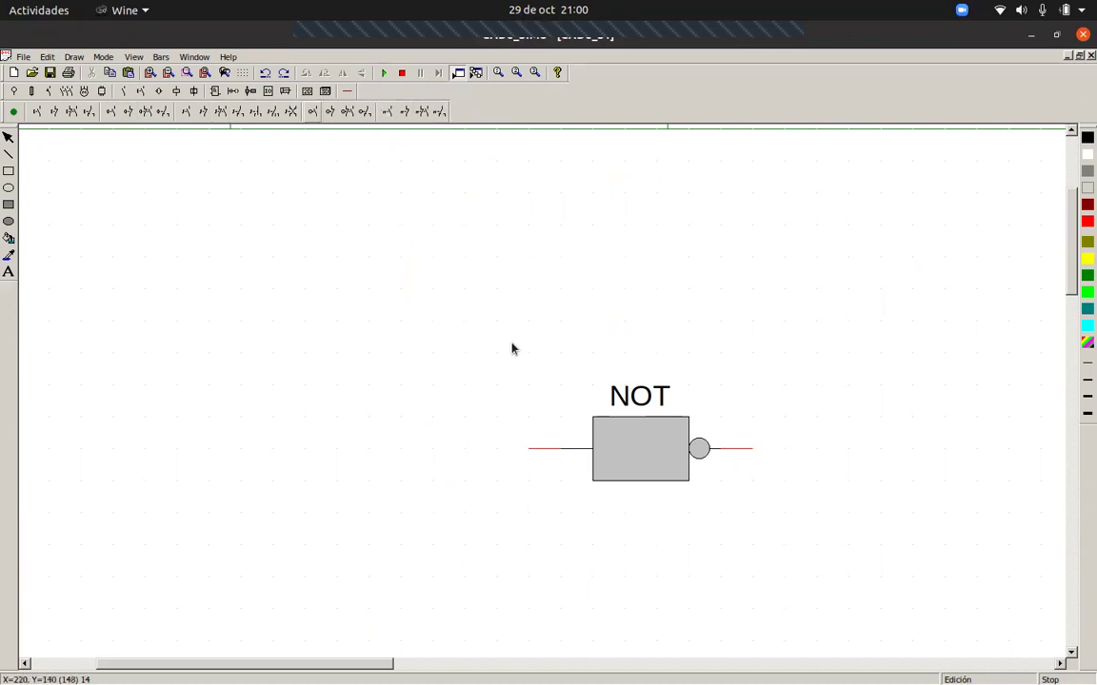
left_click(642, 435)
key("Delete")
left_click_drag(467, 384, 848, 523)
key("Delete")
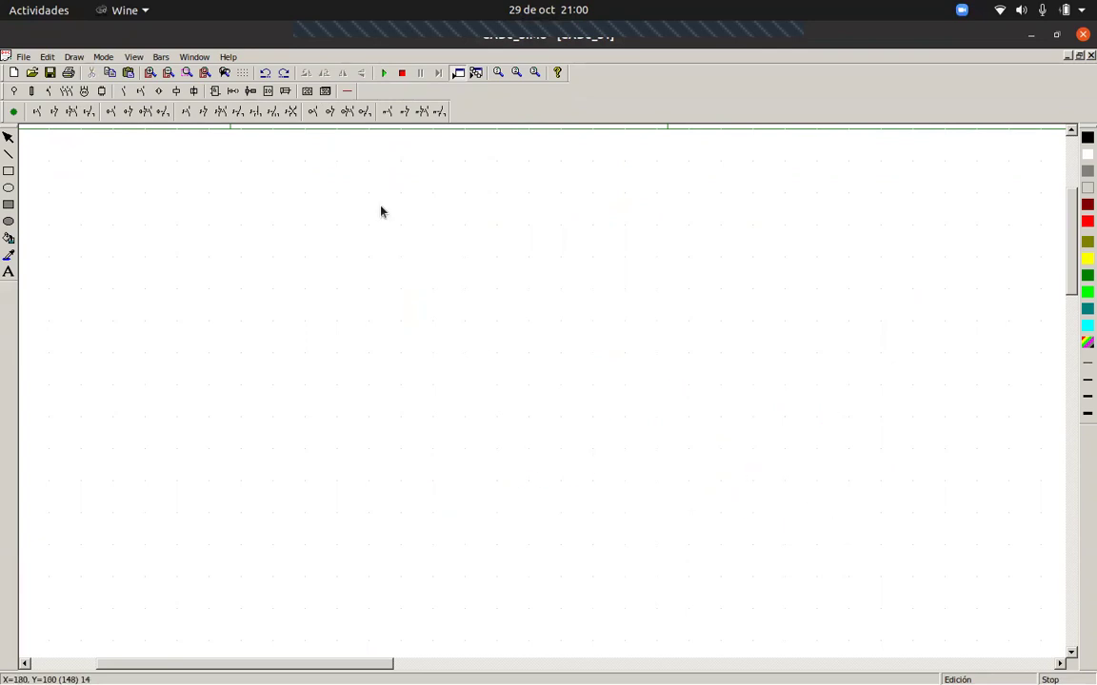